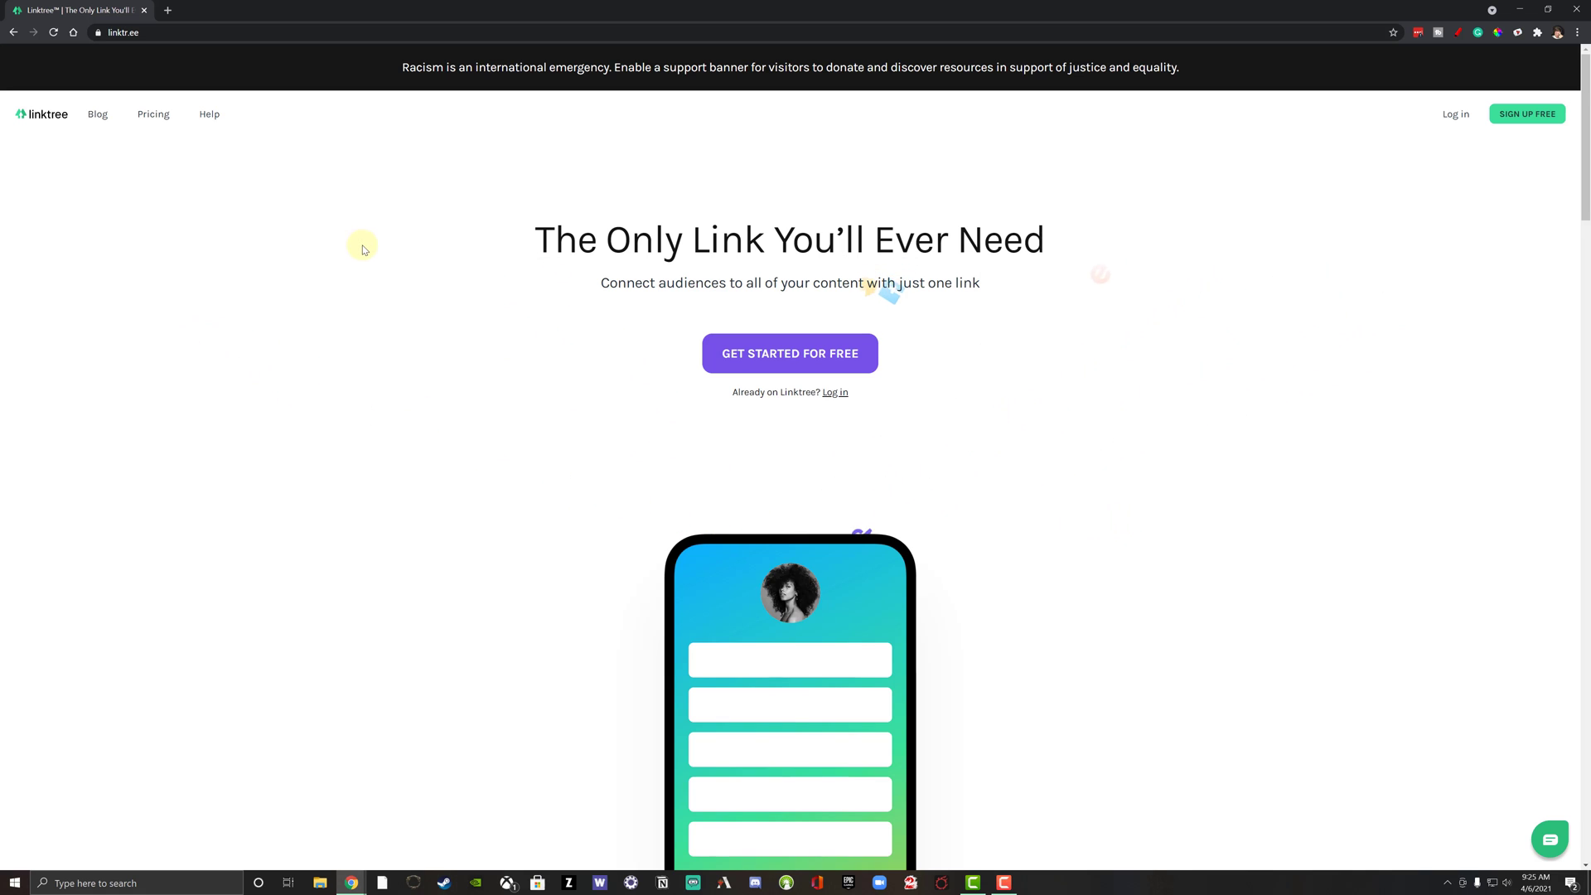
Scroll past the homepage feature sections to the 'Join the Linktree community' creator cards.
scroll(412, 460, down, 1)
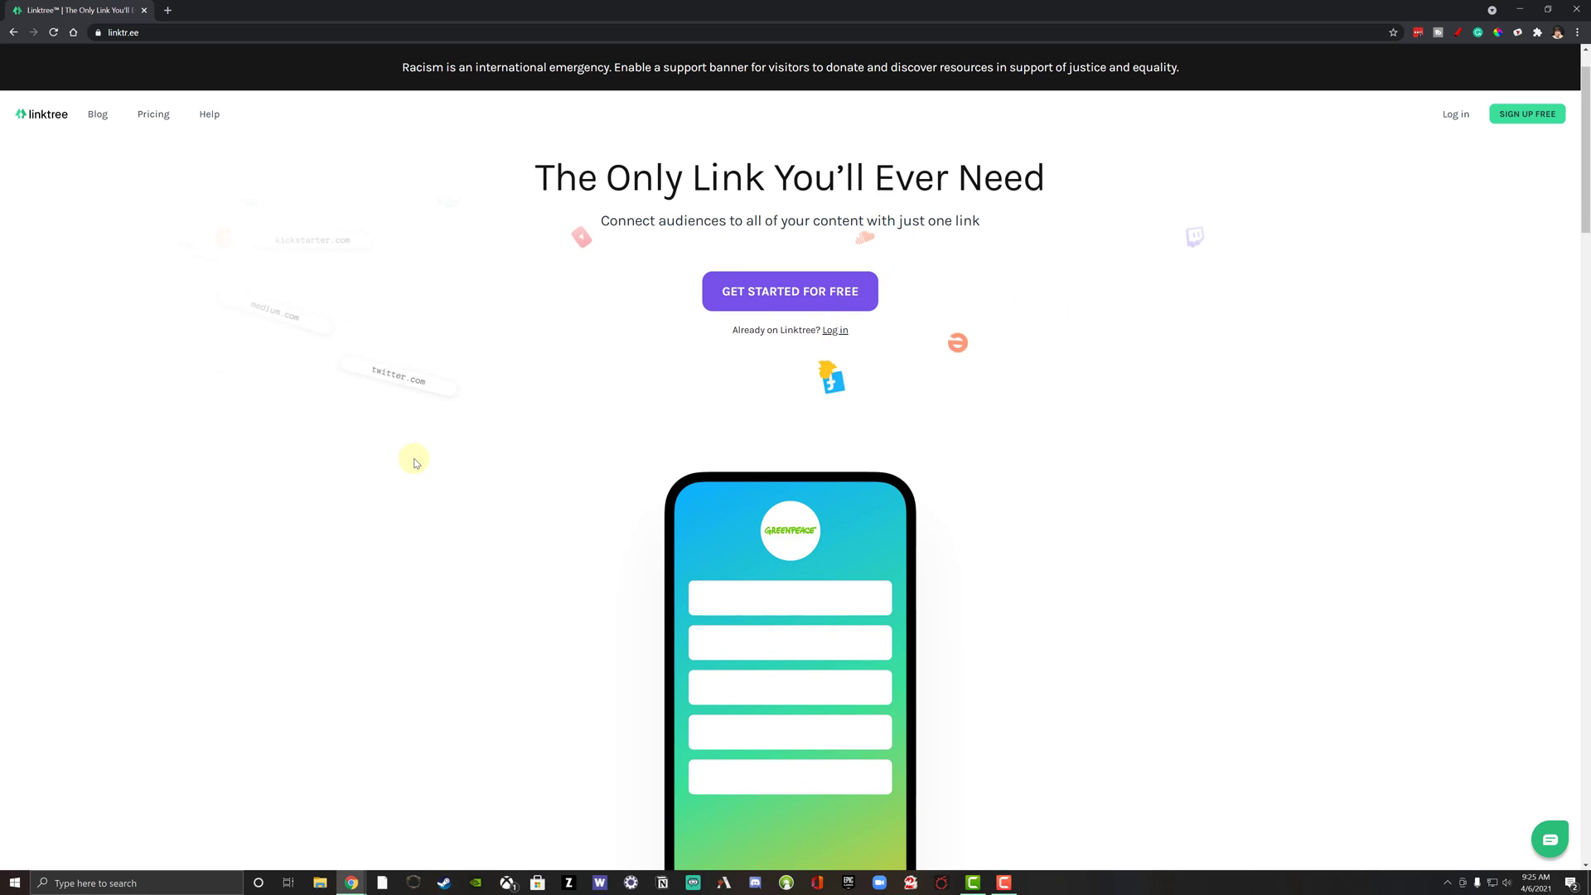
scroll(415, 458, down, 3)
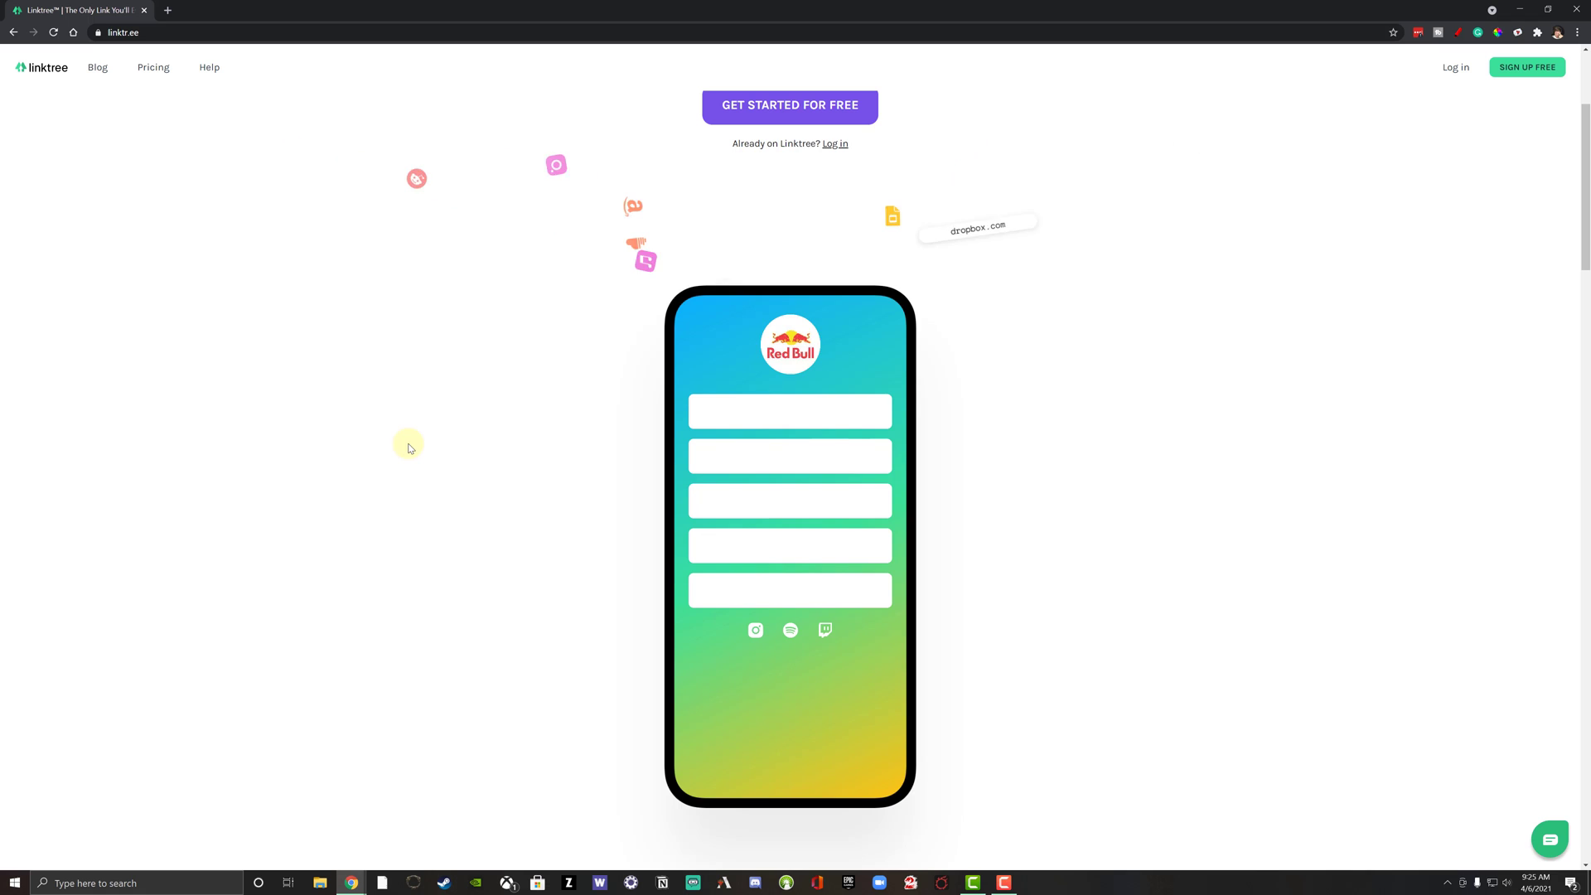
scroll(406, 447, down, 4)
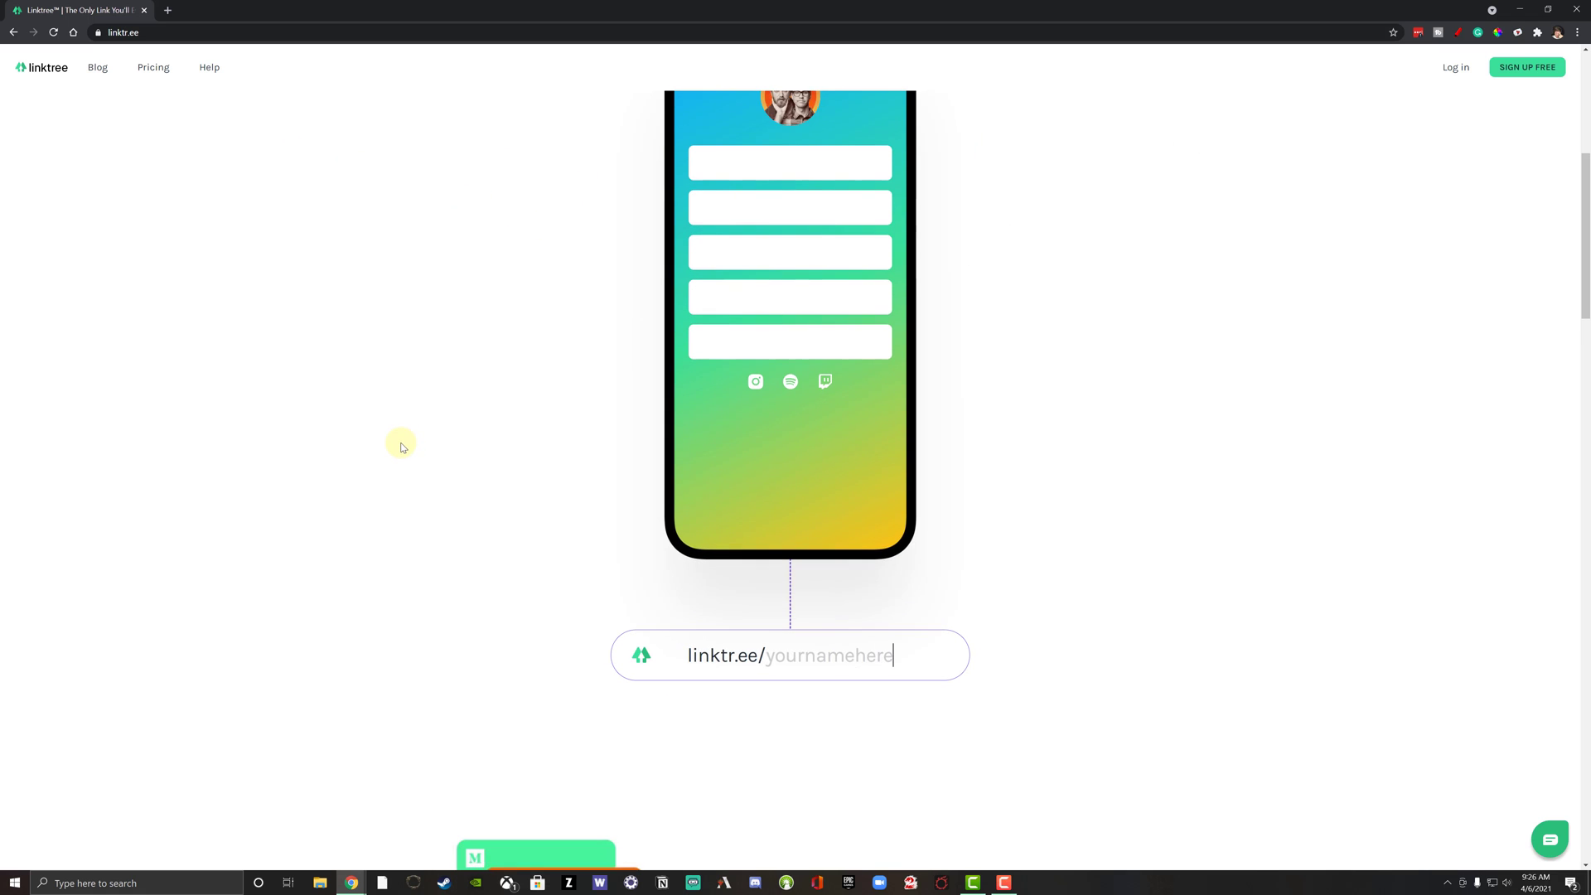
scroll(401, 447, down, 4)
scroll(398, 452, down, 1)
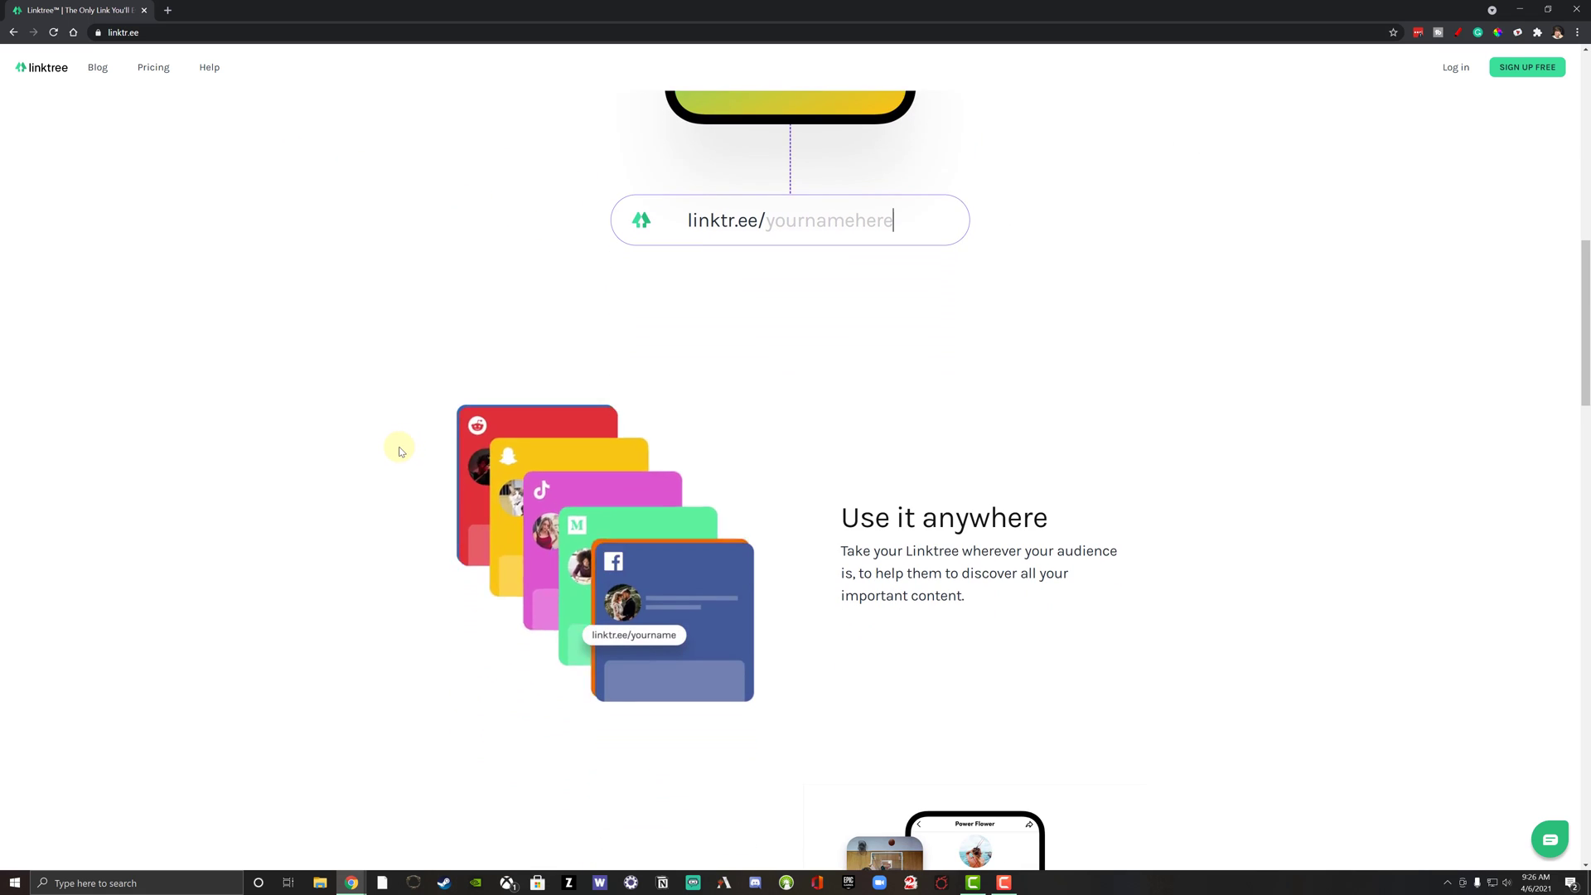
scroll(399, 451, down, 2)
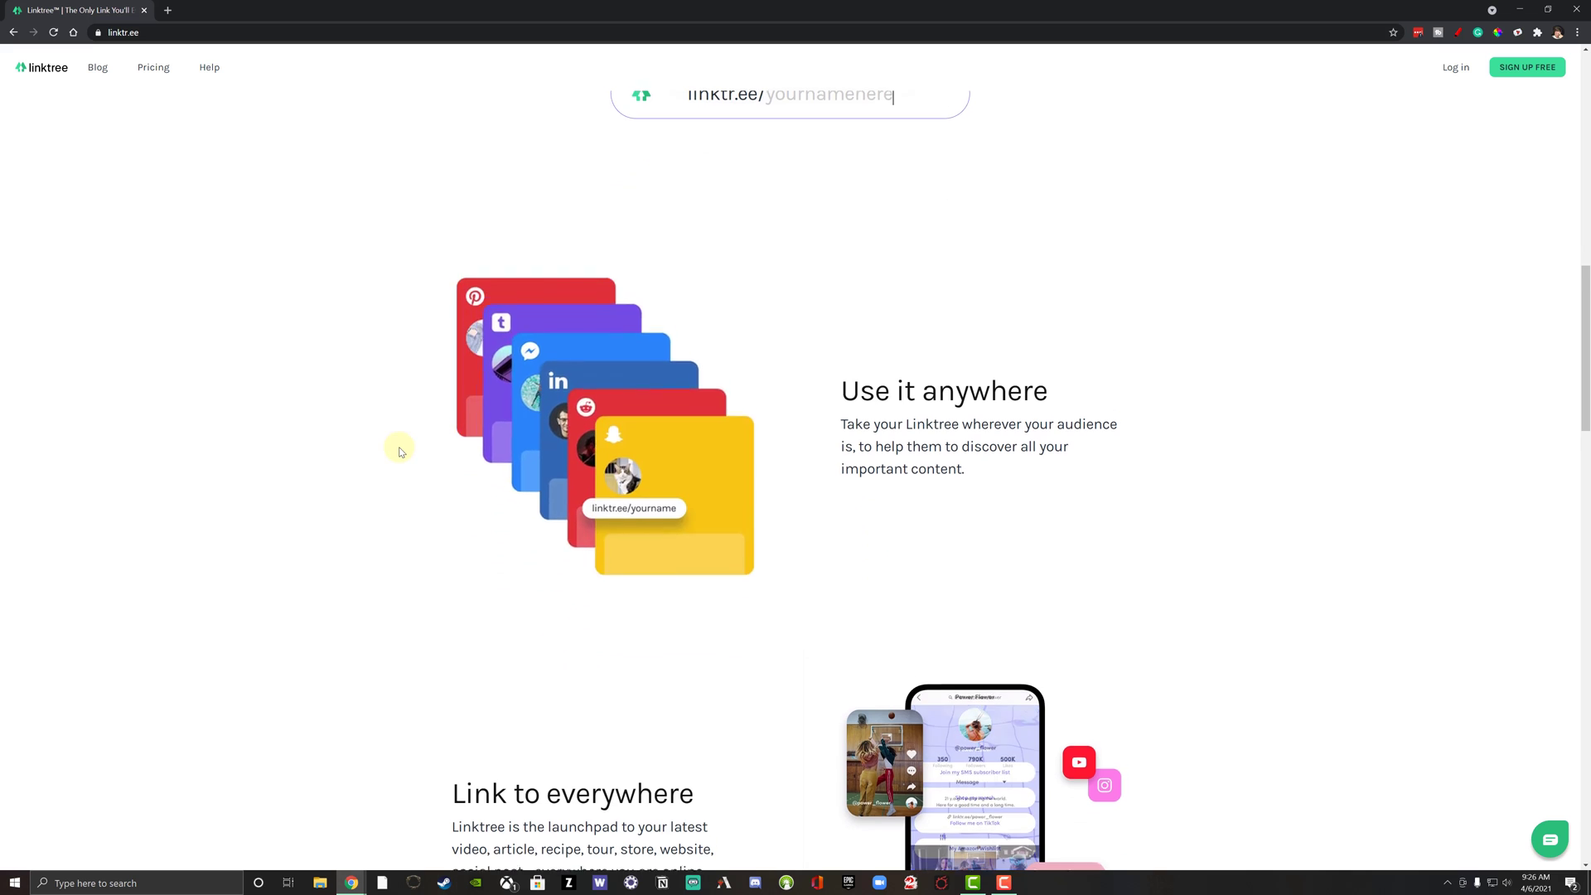
scroll(399, 451, down, 3)
scroll(398, 452, down, 1)
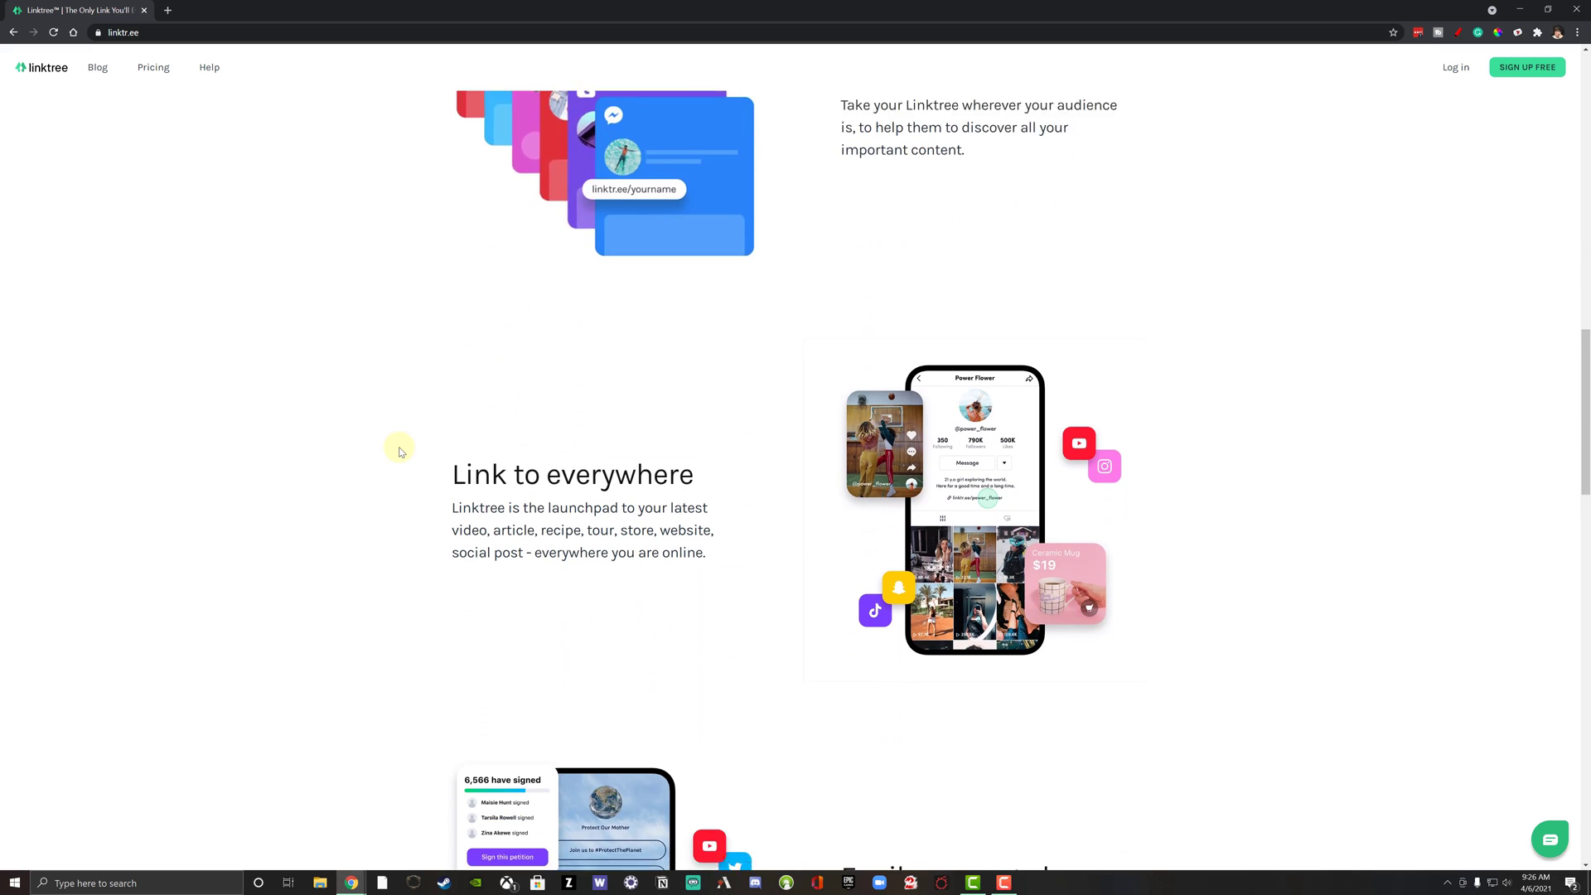
scroll(399, 452, down, 1)
scroll(394, 456, down, 2)
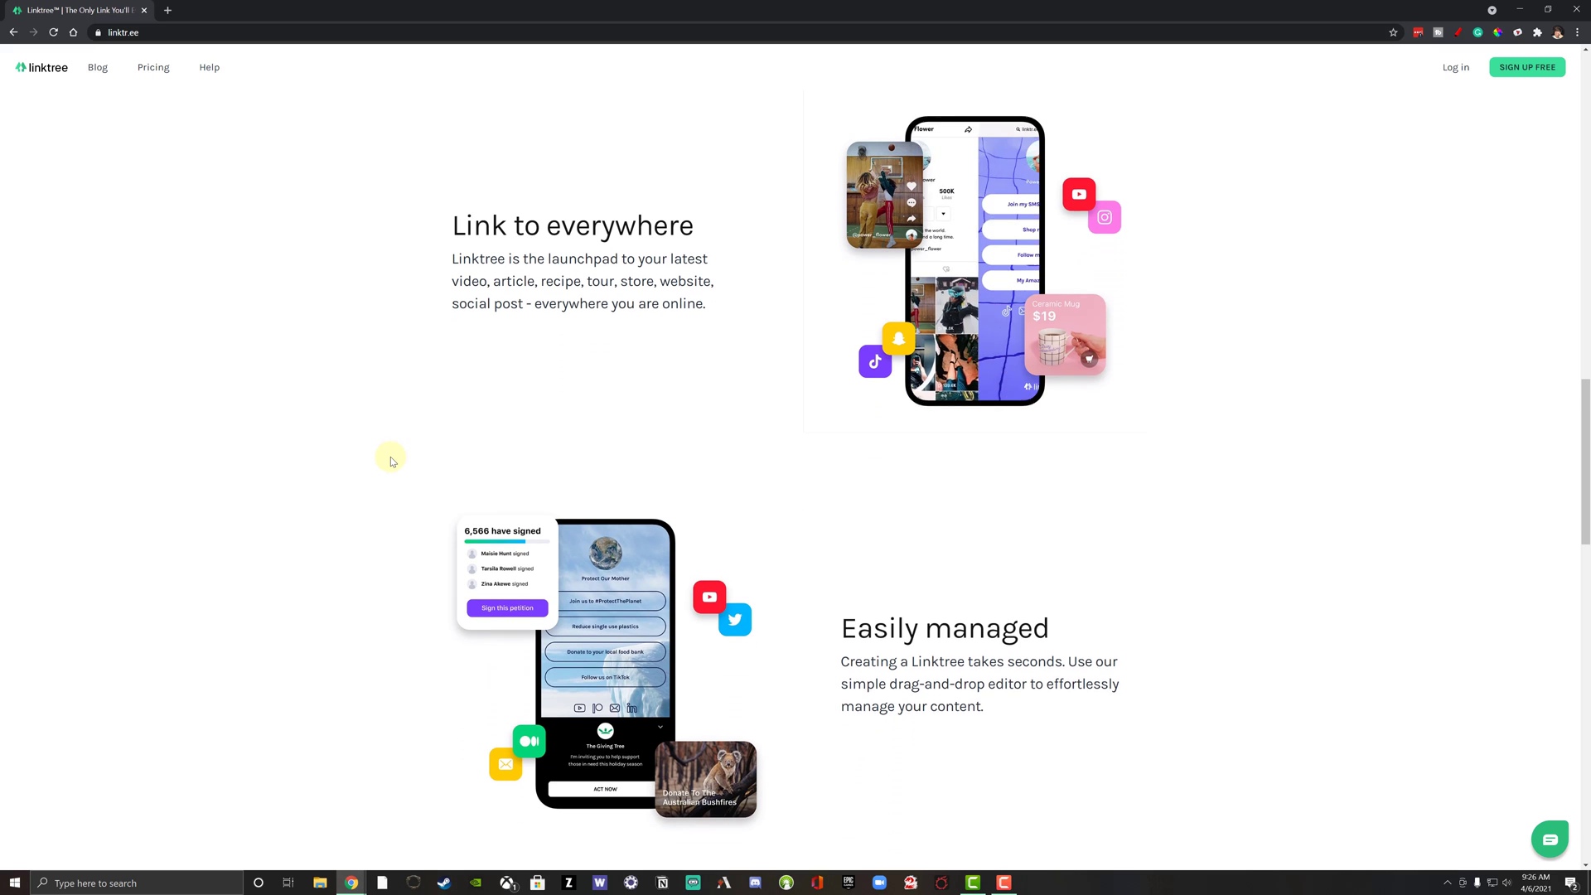
scroll(391, 462, down, 1)
scroll(389, 465, down, 1)
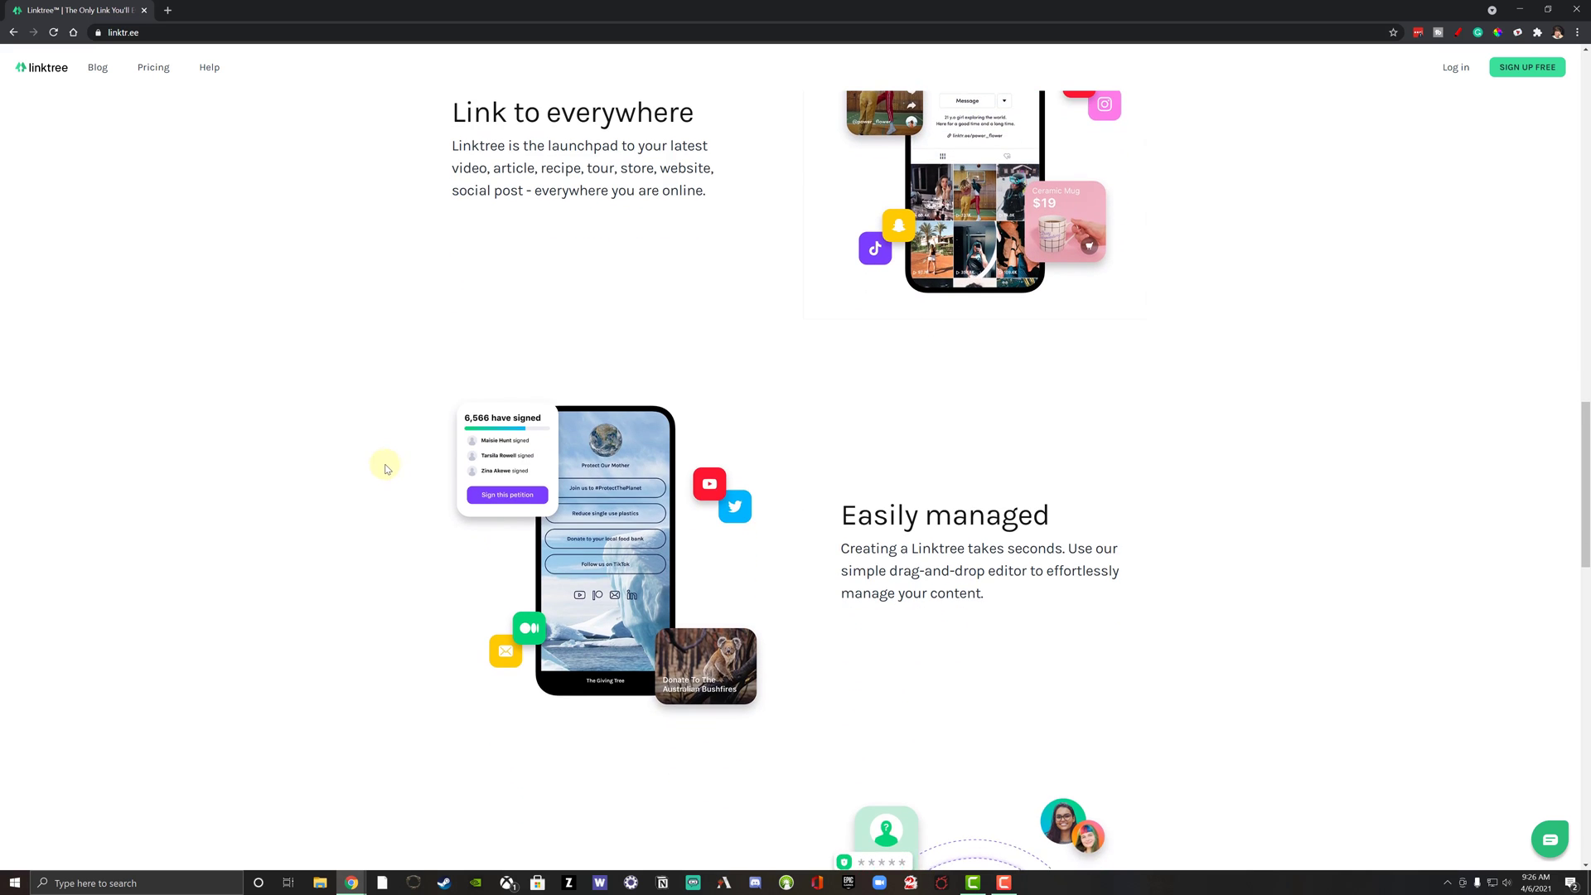
scroll(386, 468, down, 2)
scroll(382, 463, down, 1)
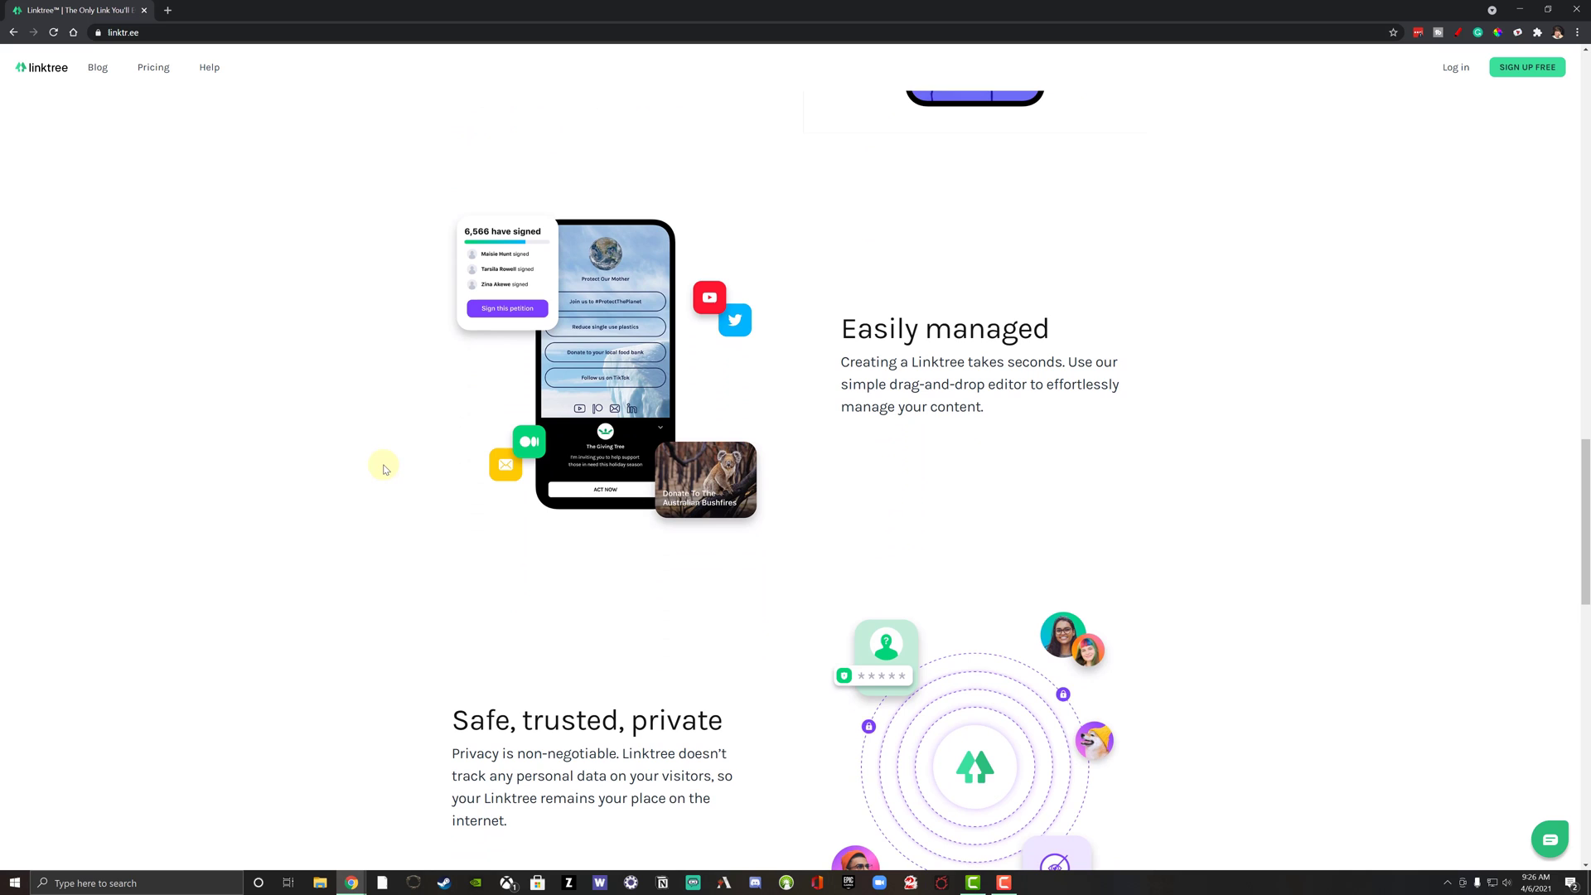
scroll(380, 463, down, 2)
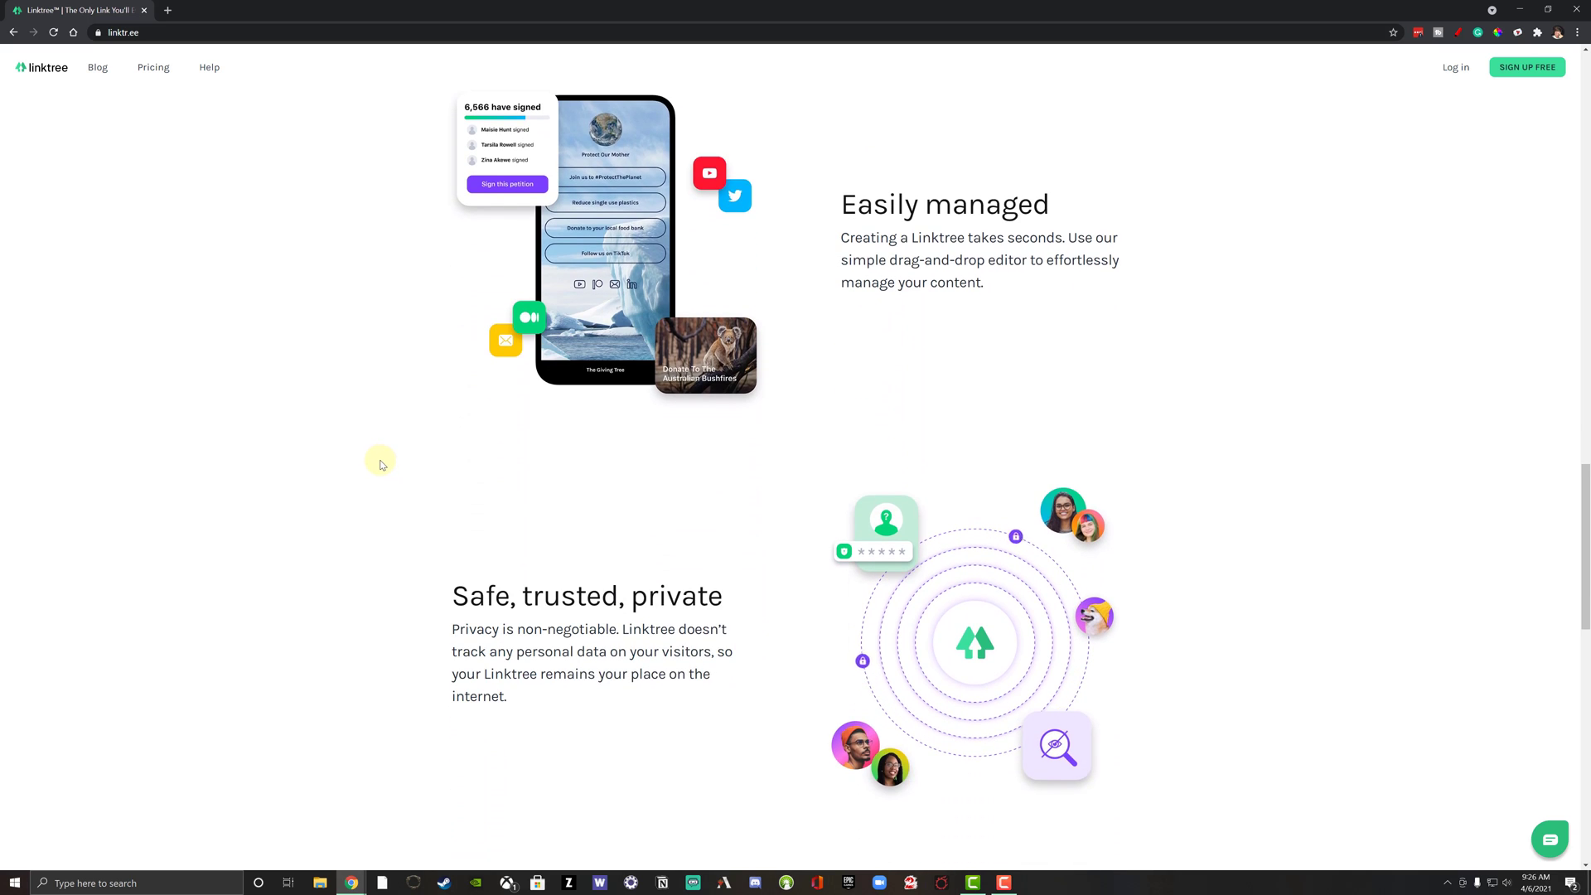
scroll(380, 462, down, 1)
scroll(380, 462, down, 1)
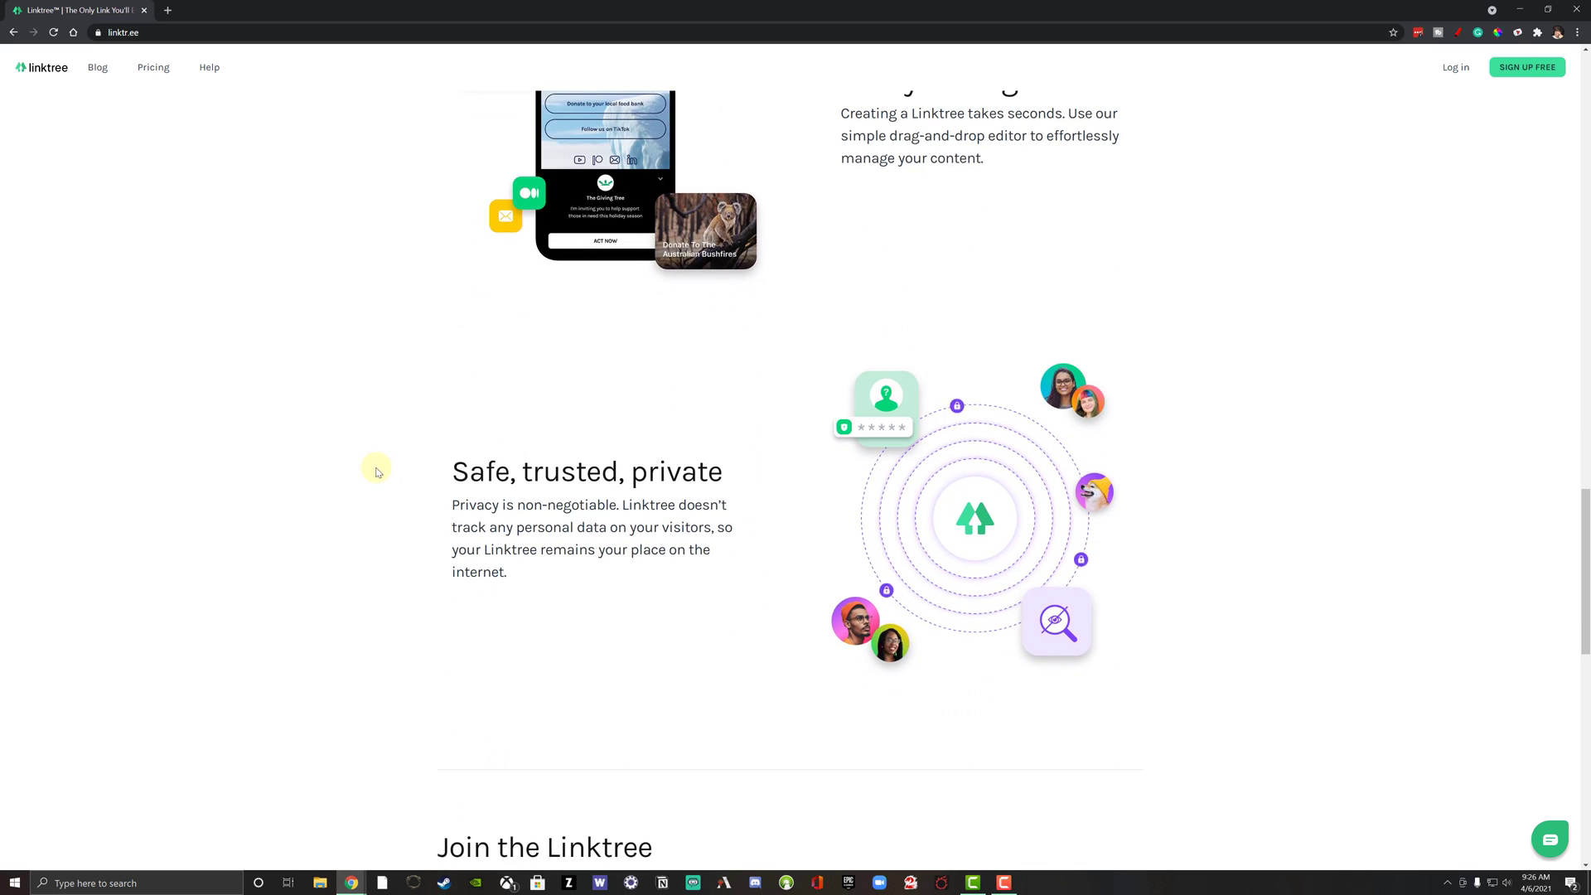
scroll(375, 468, down, 3)
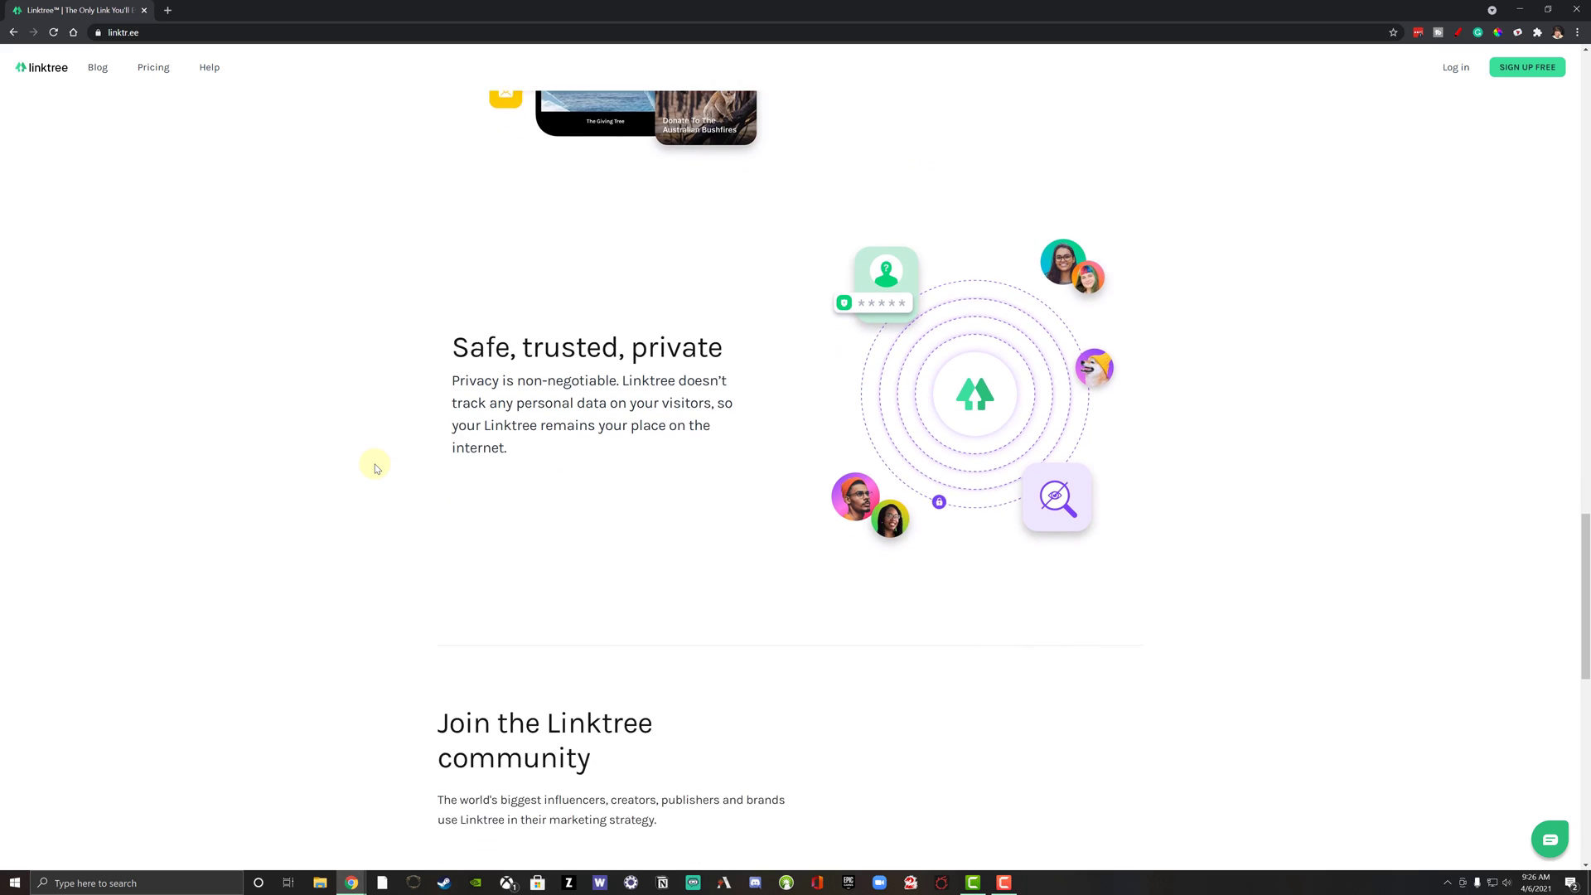
scroll(371, 466, down, 3)
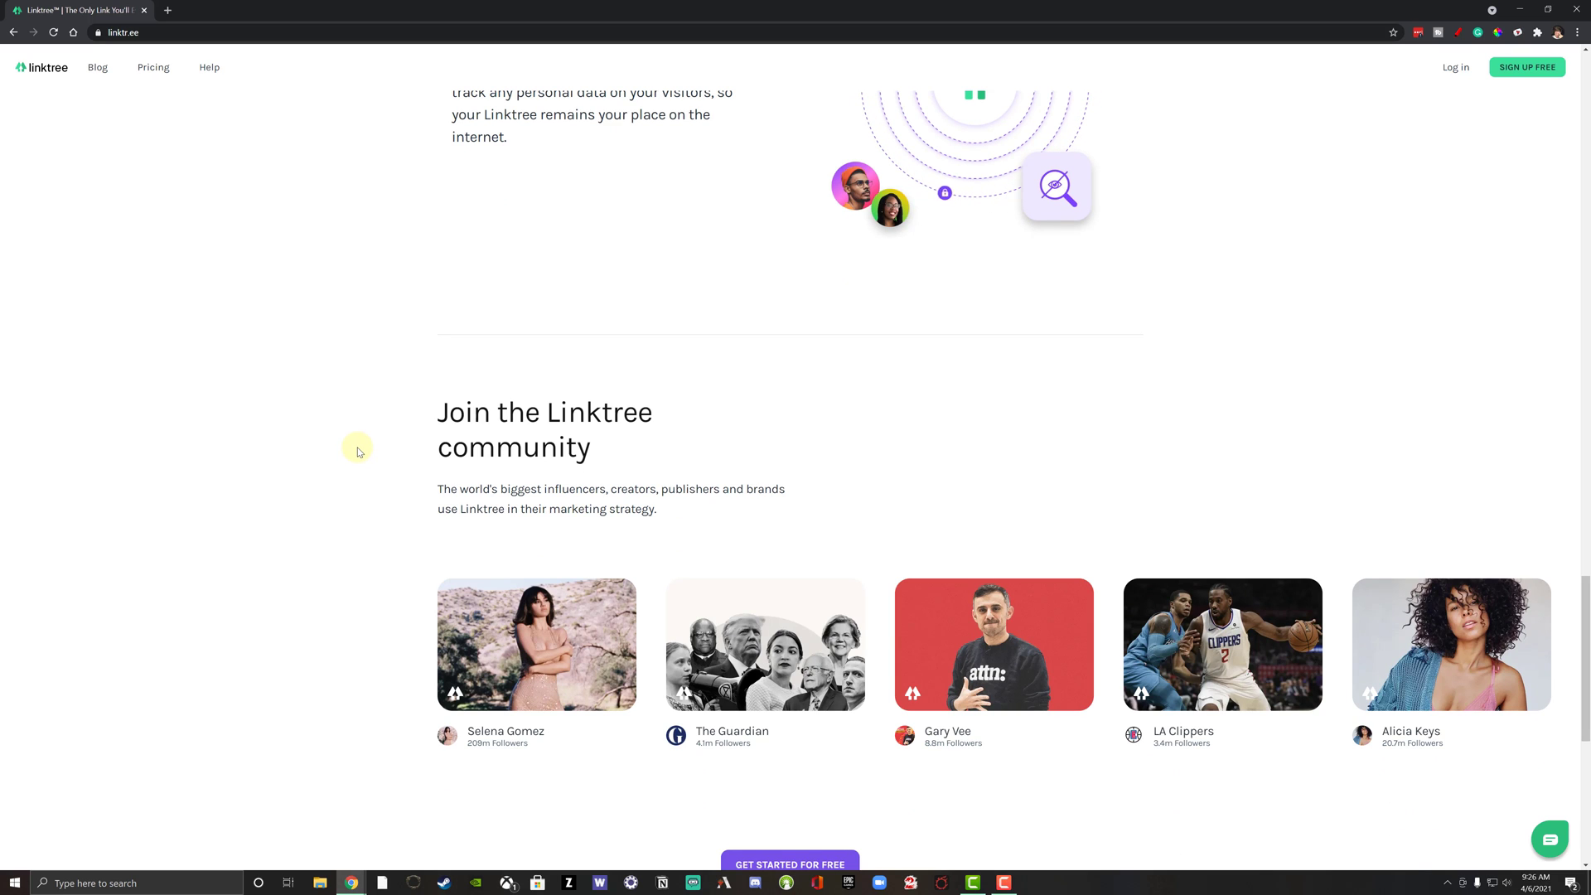
scroll(356, 453, down, 2)
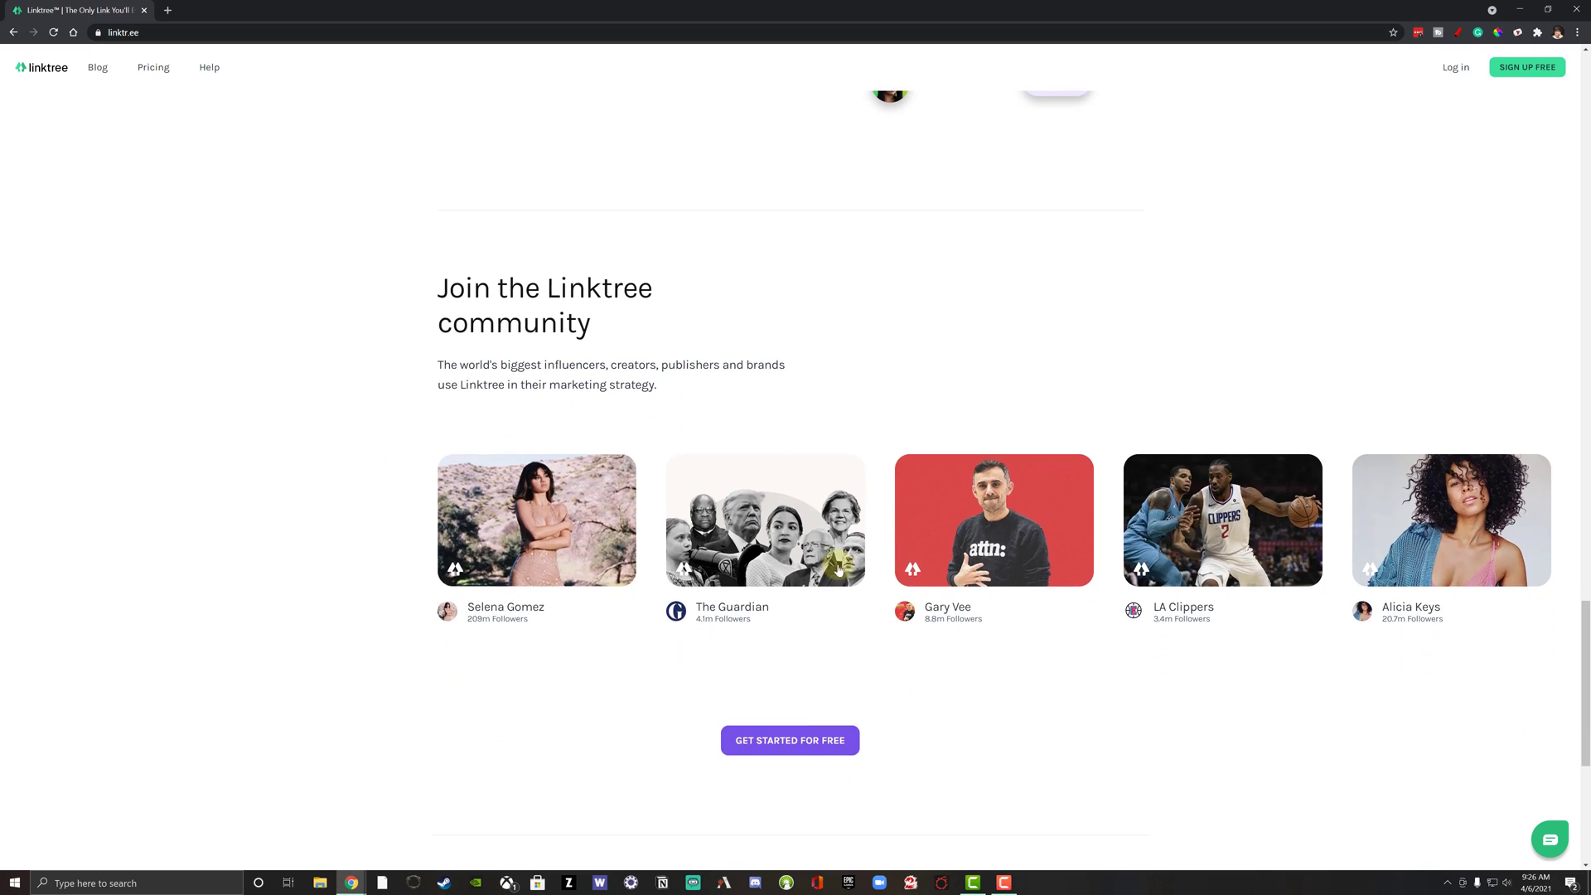
Open Gary Vee's community card, linktr.ee/garyvee, in a new tab.
click(1028, 497)
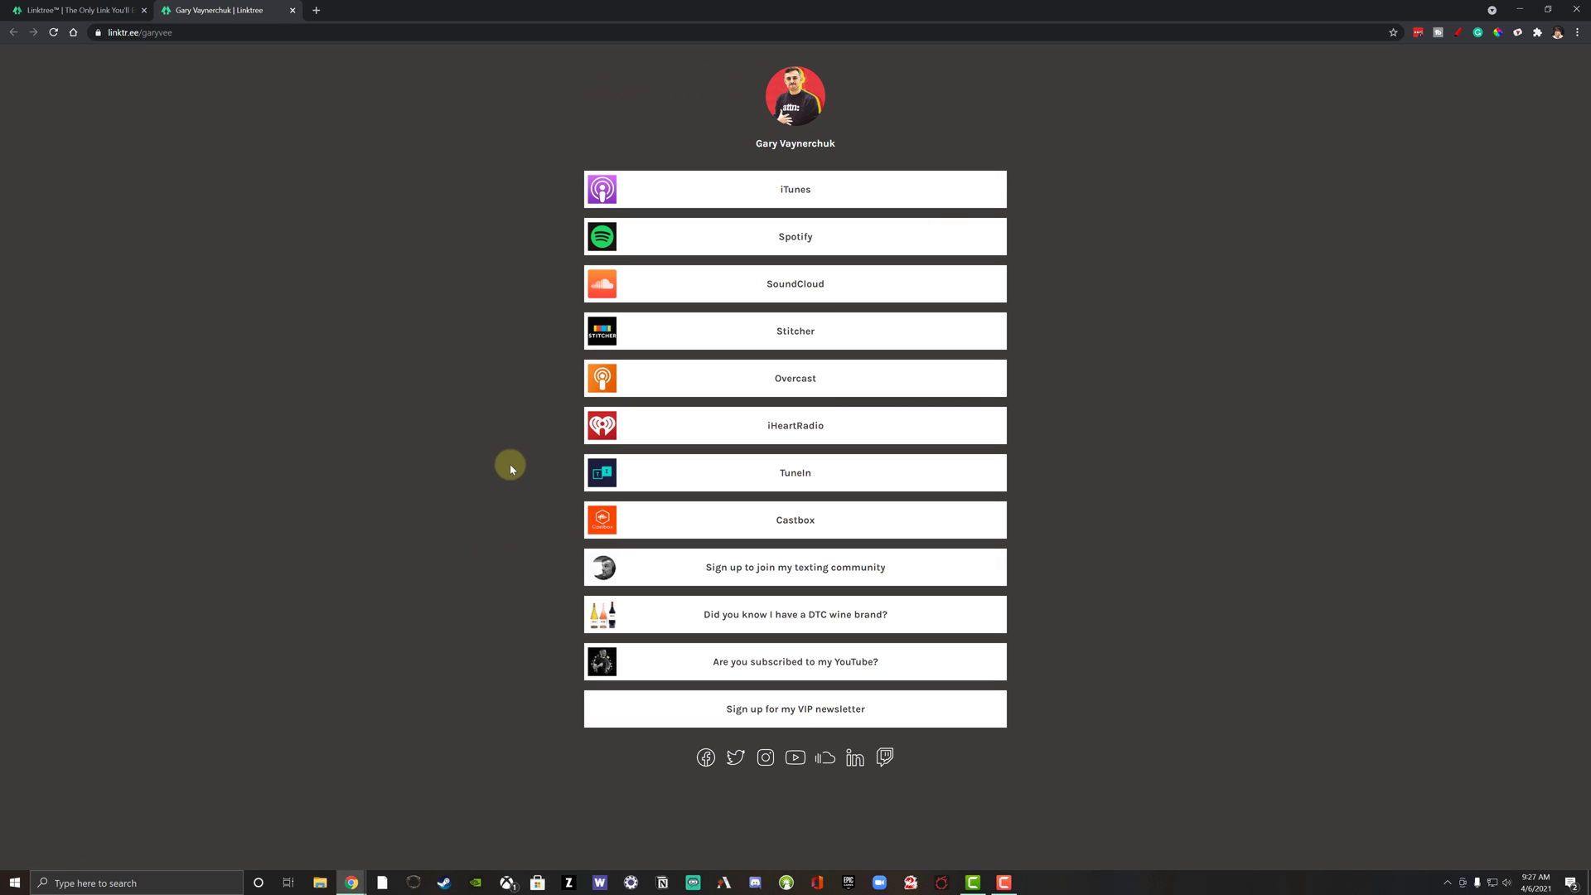
Return to the Linktree homepage tab, scroll back to the top and reload it.
click(79, 9)
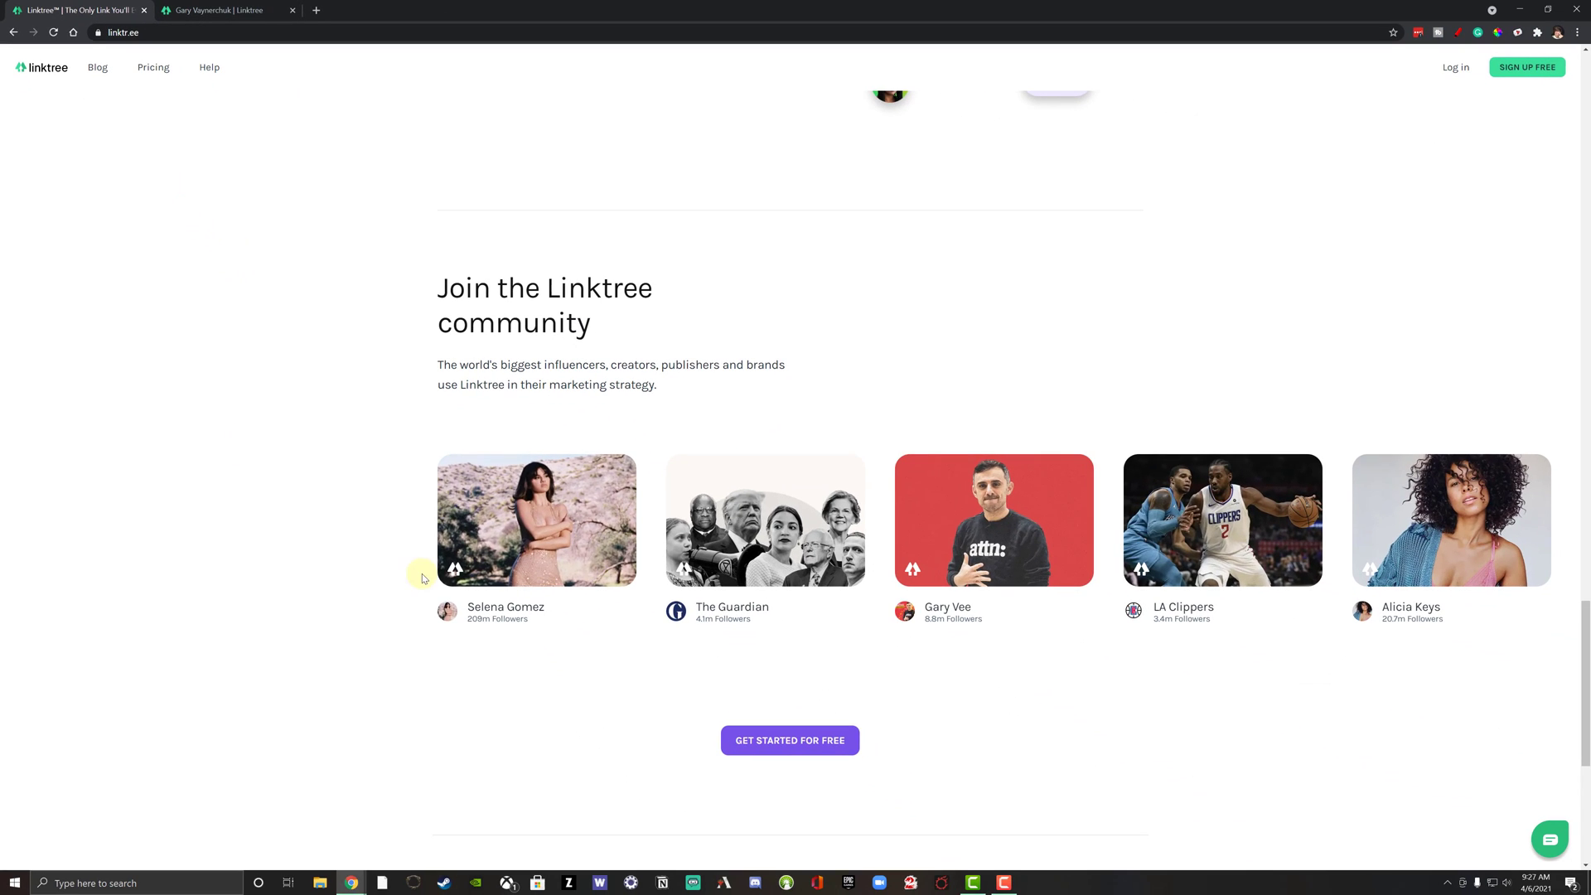
scroll(1326, 248, up, 4)
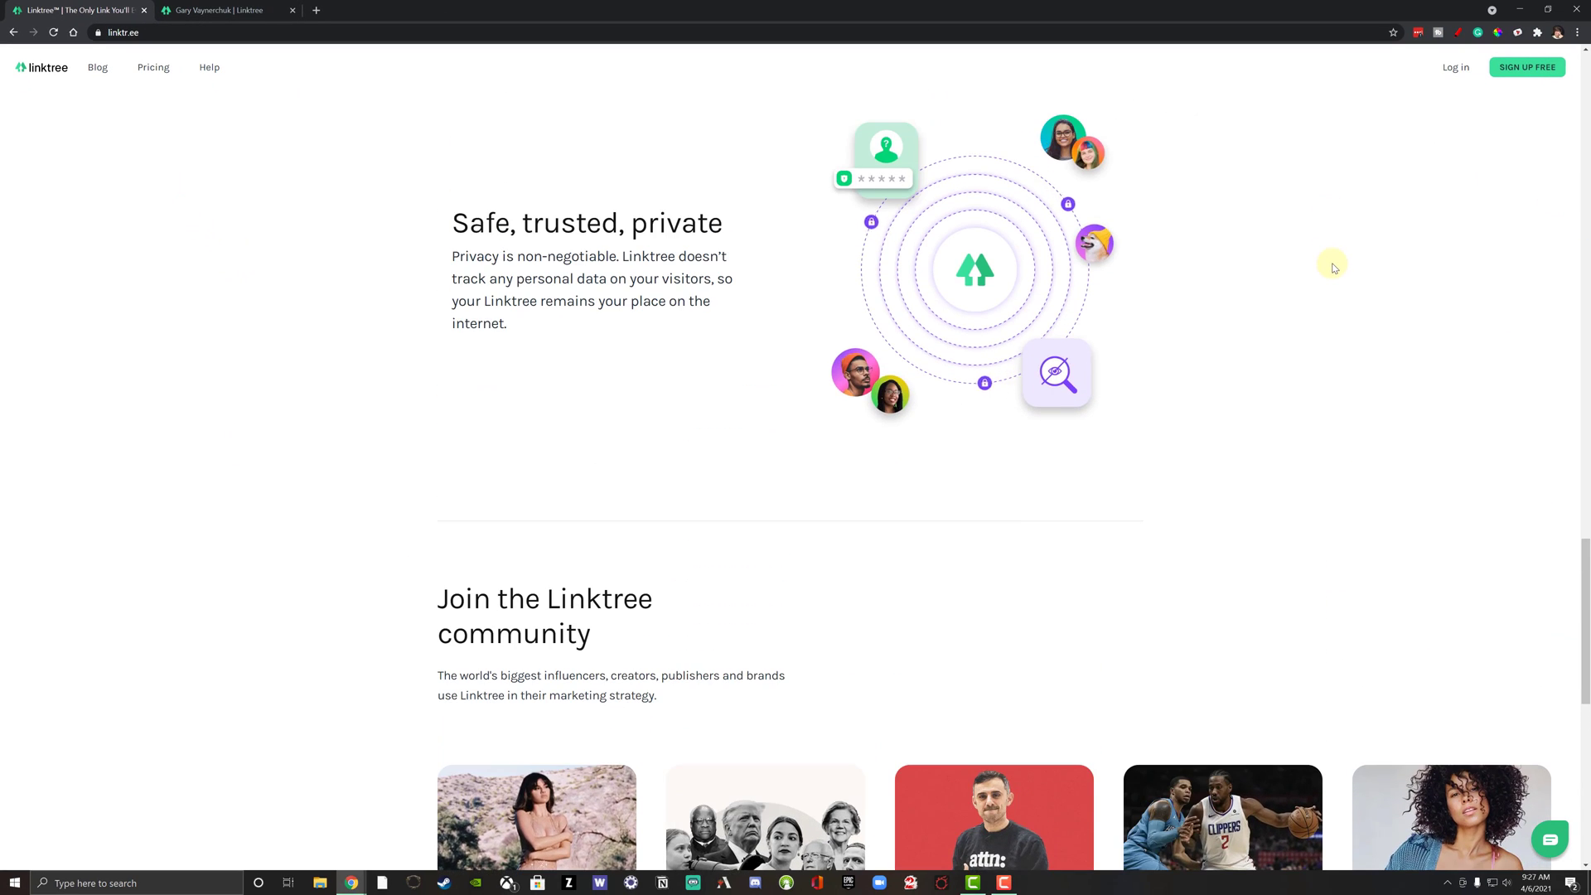
scroll(1300, 274, up, 2)
key(F5)
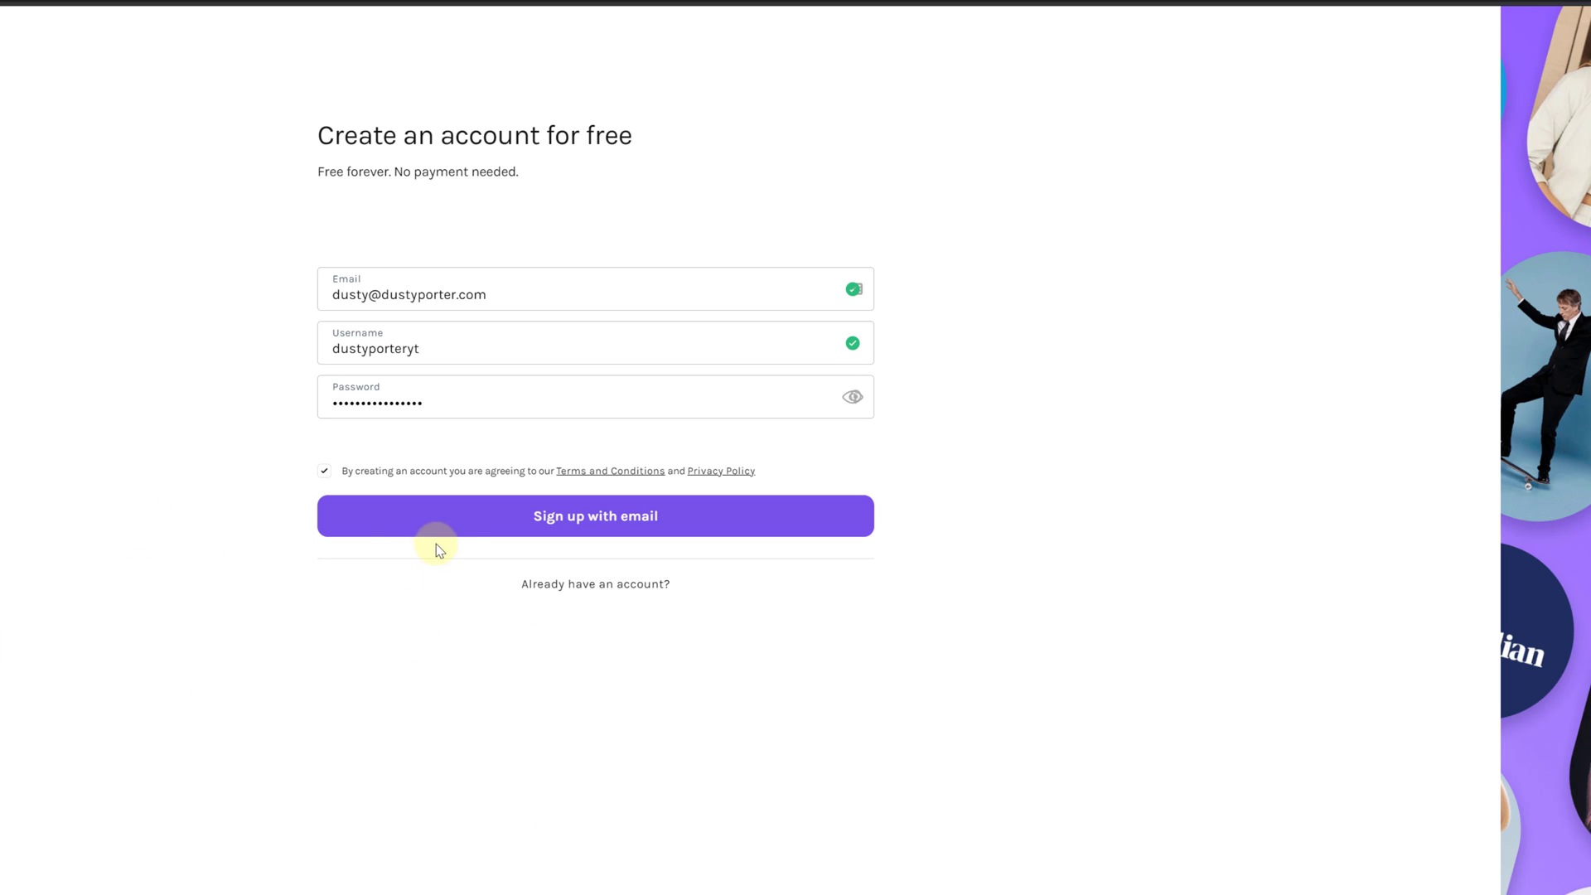
Submit the sign-up, then the full name with Brand, Influencer and Podcast/Radio categories.
click(532, 514)
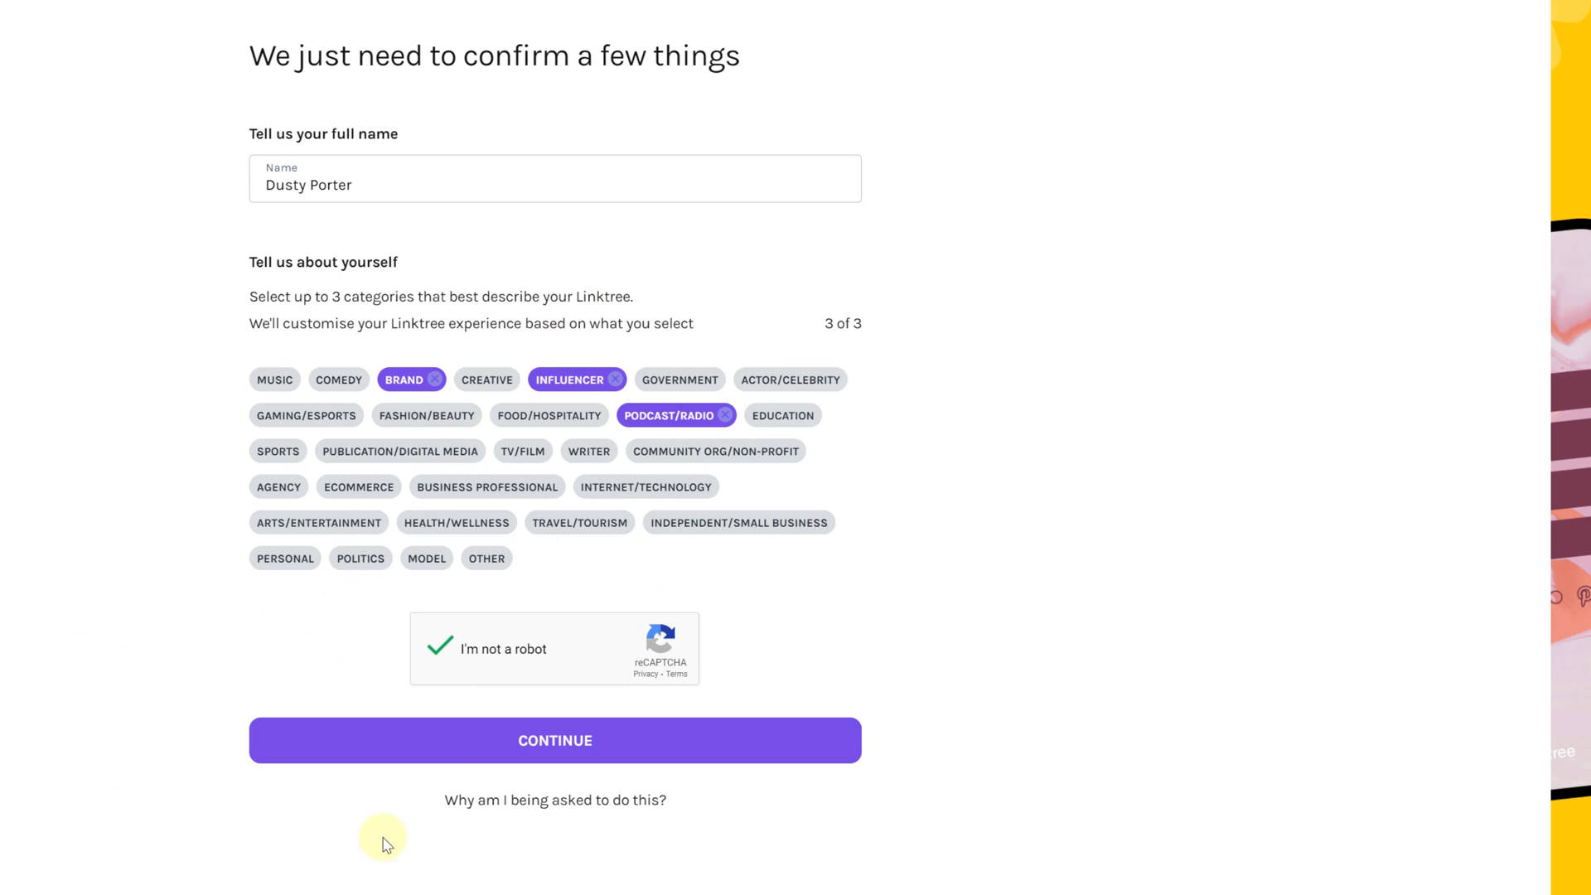
click(444, 746)
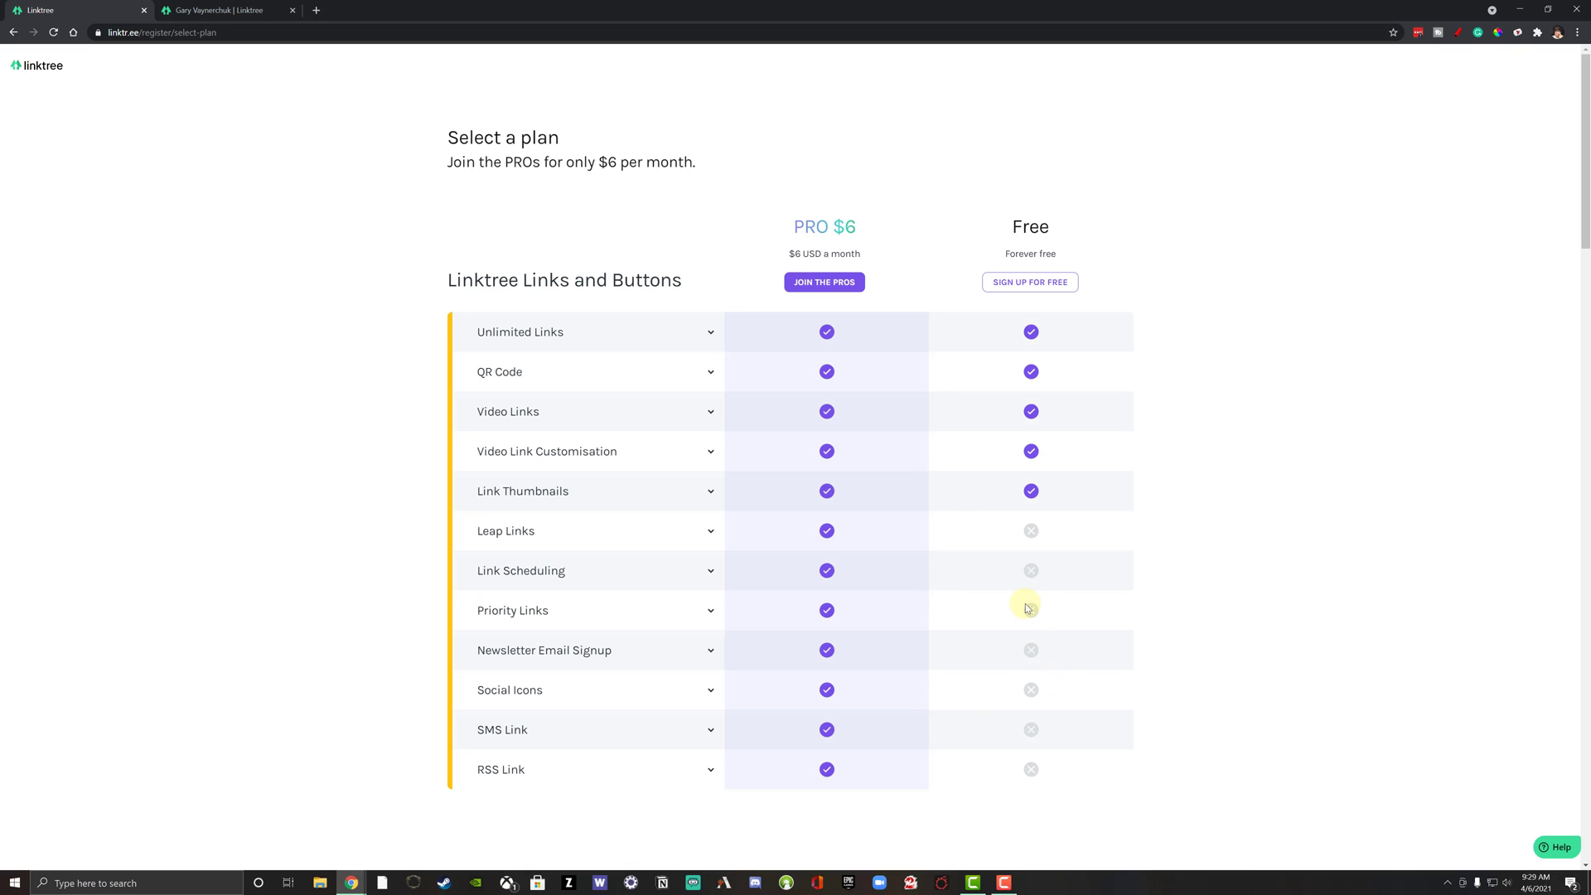
Compare the PRO and Free plans, including the Leap Links description, then choose the Free plan.
scroll(958, 629, down, 1)
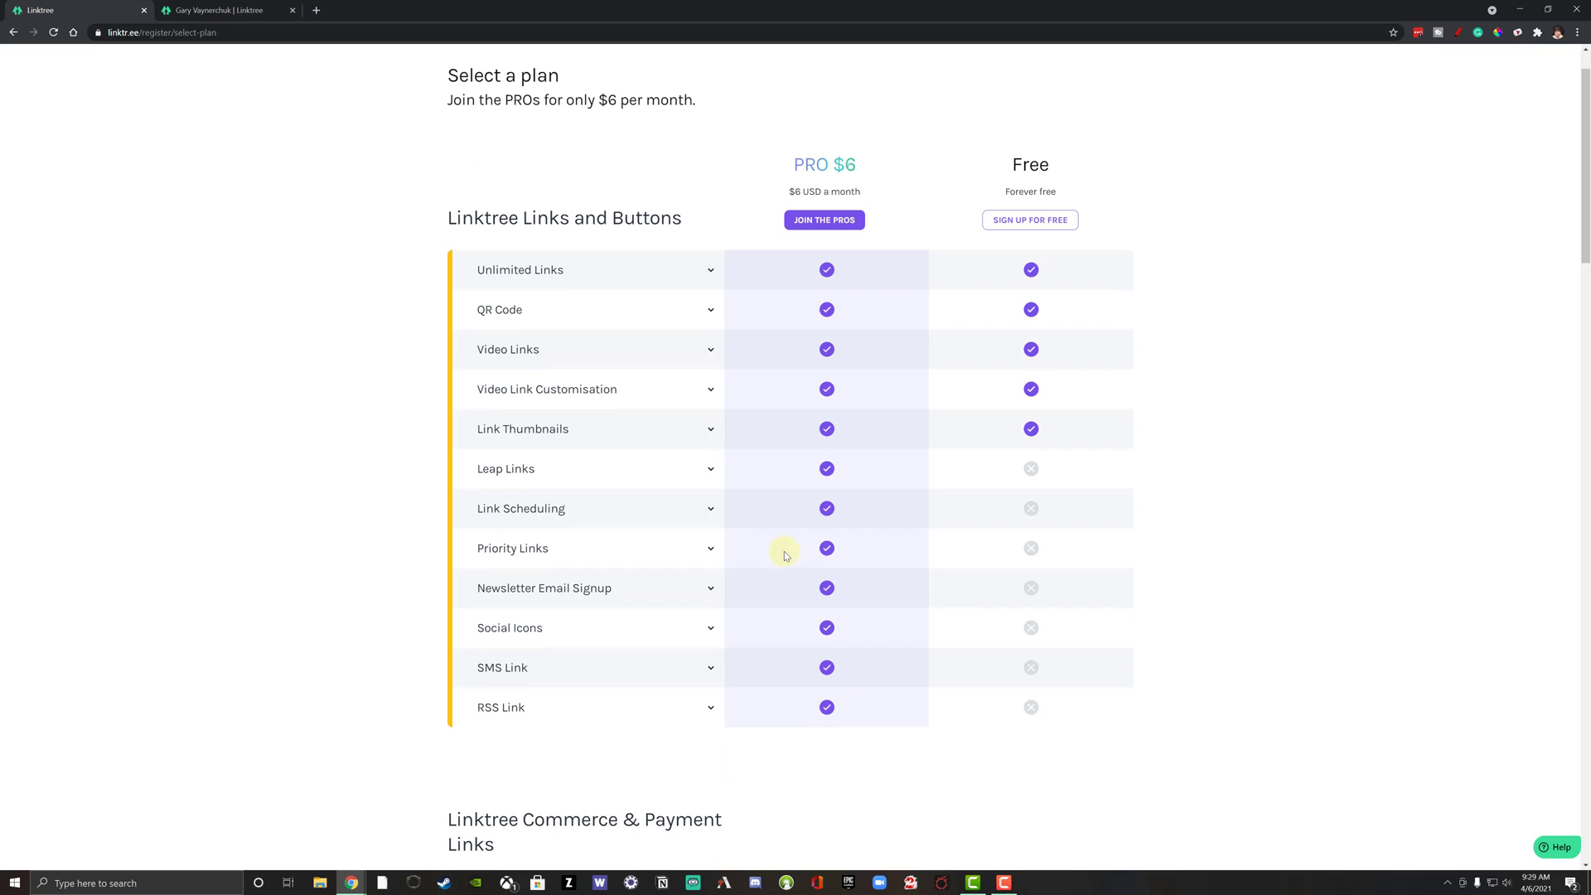
click(710, 470)
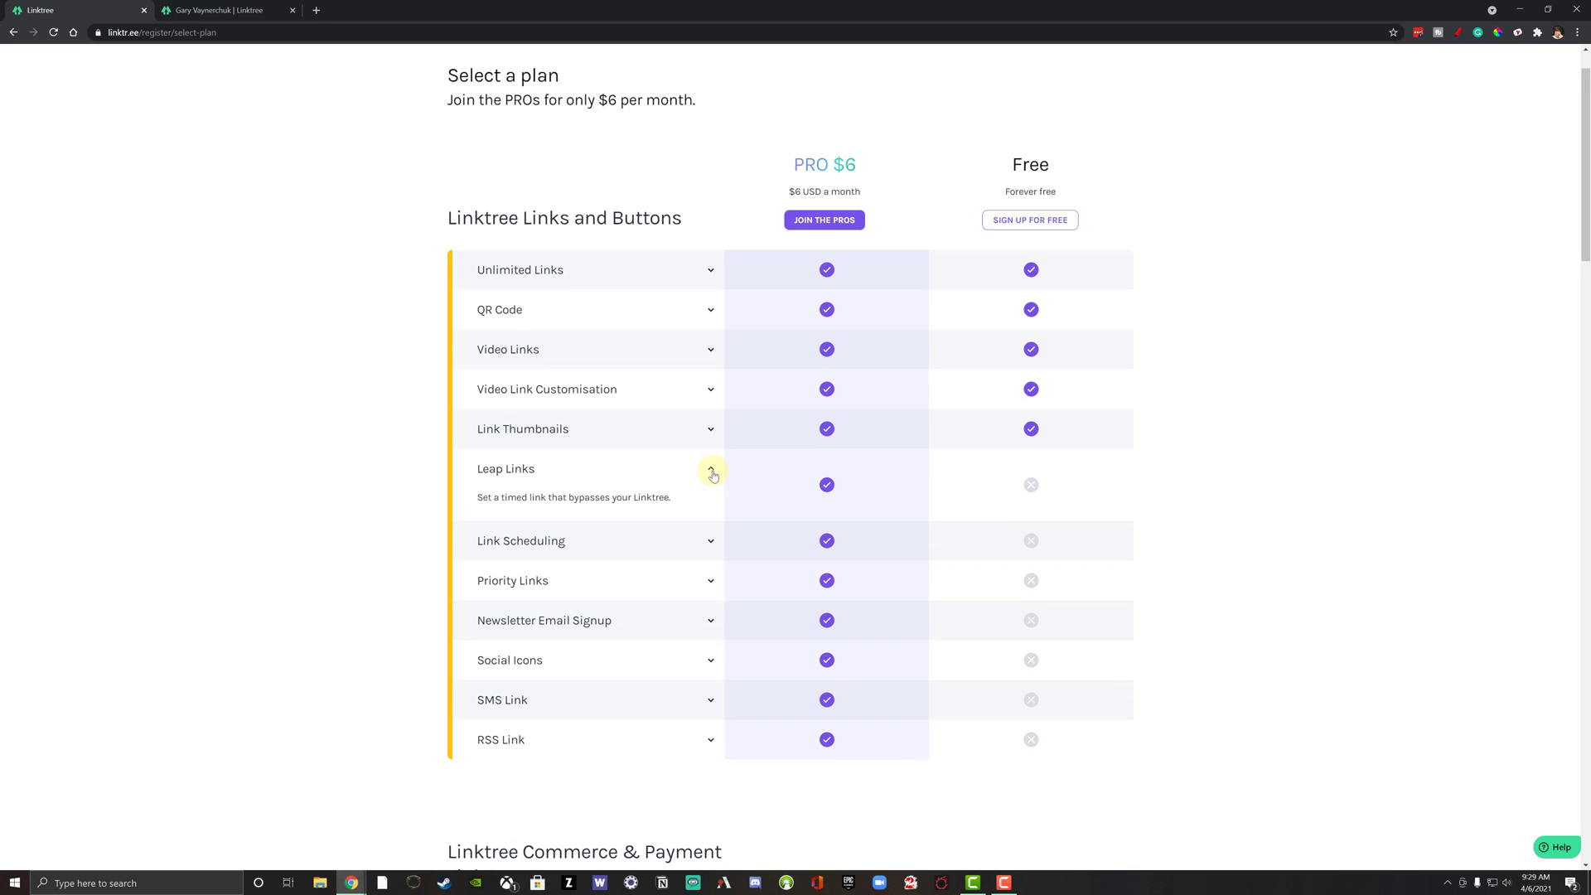
click(711, 470)
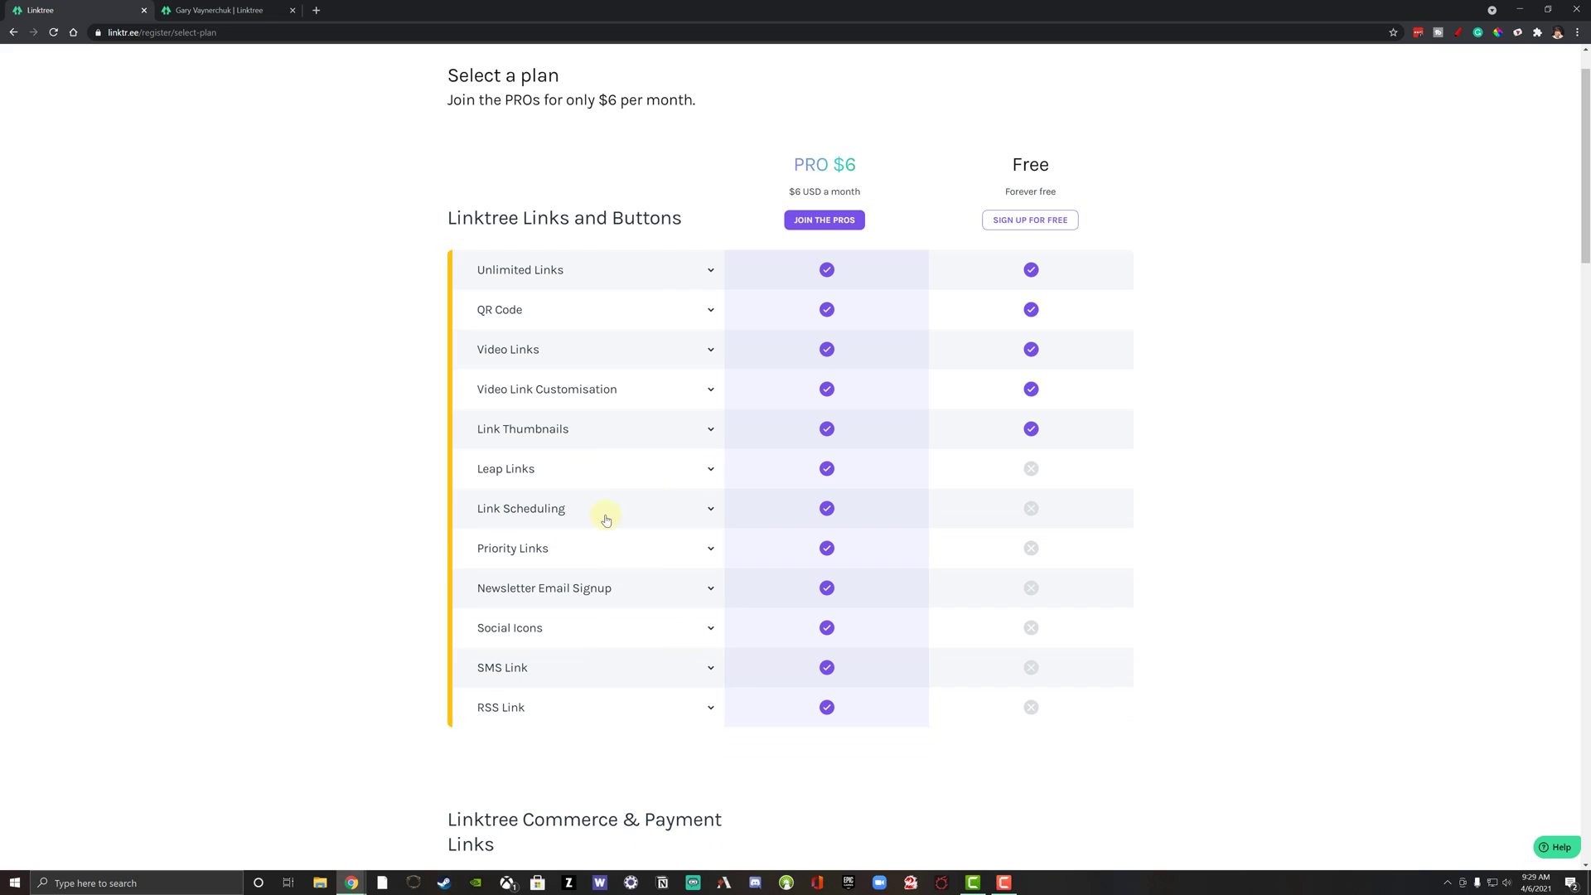
scroll(649, 572, down, 3)
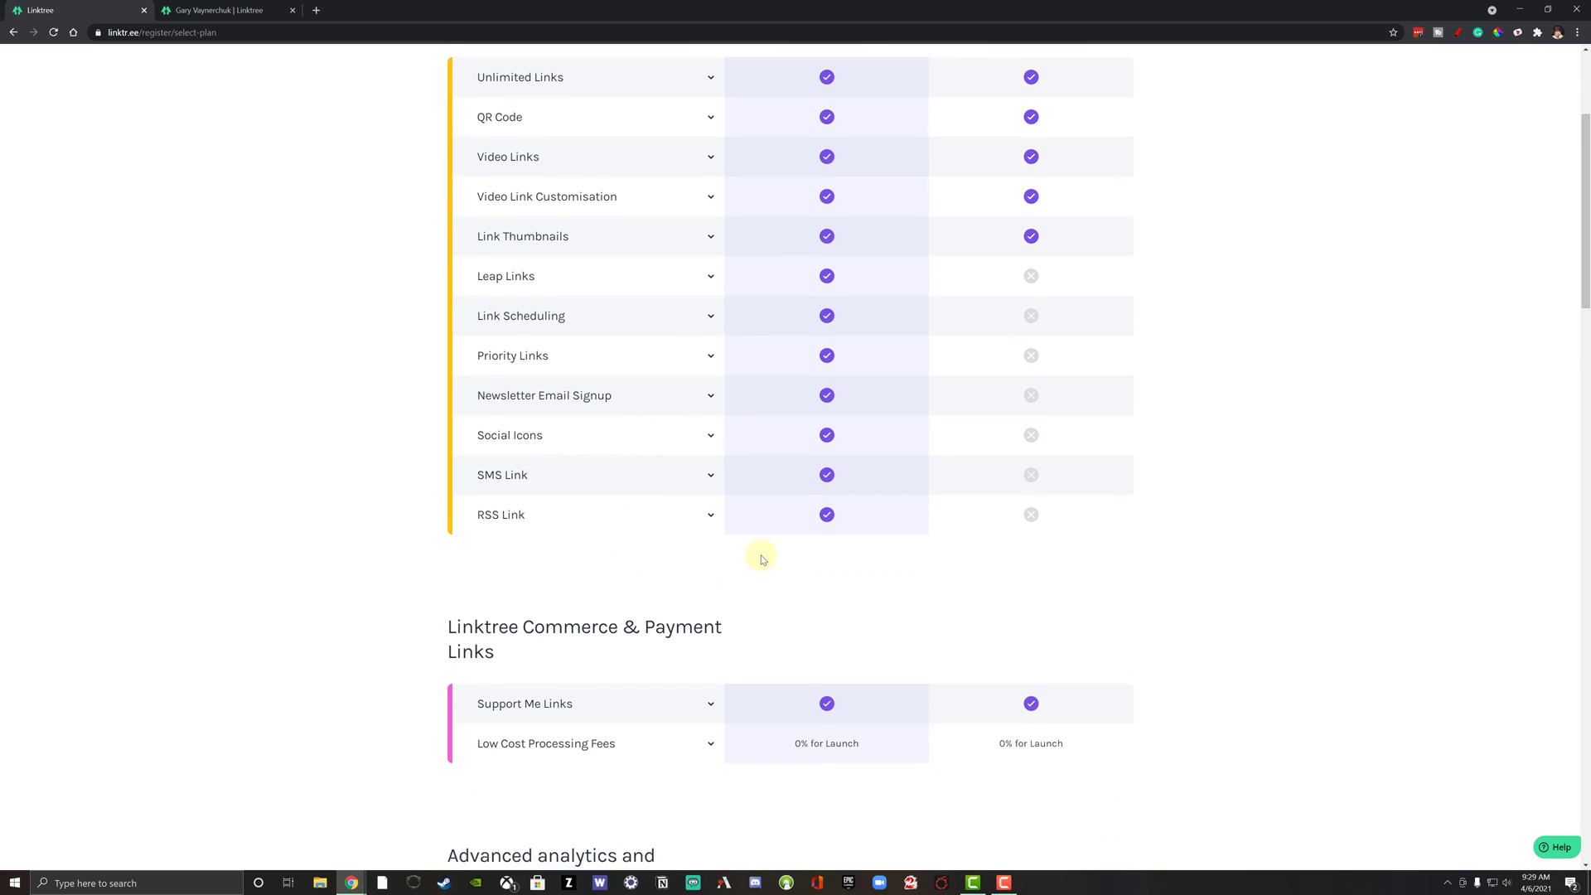
scroll(759, 558, down, 3)
scroll(1145, 574, up, 6)
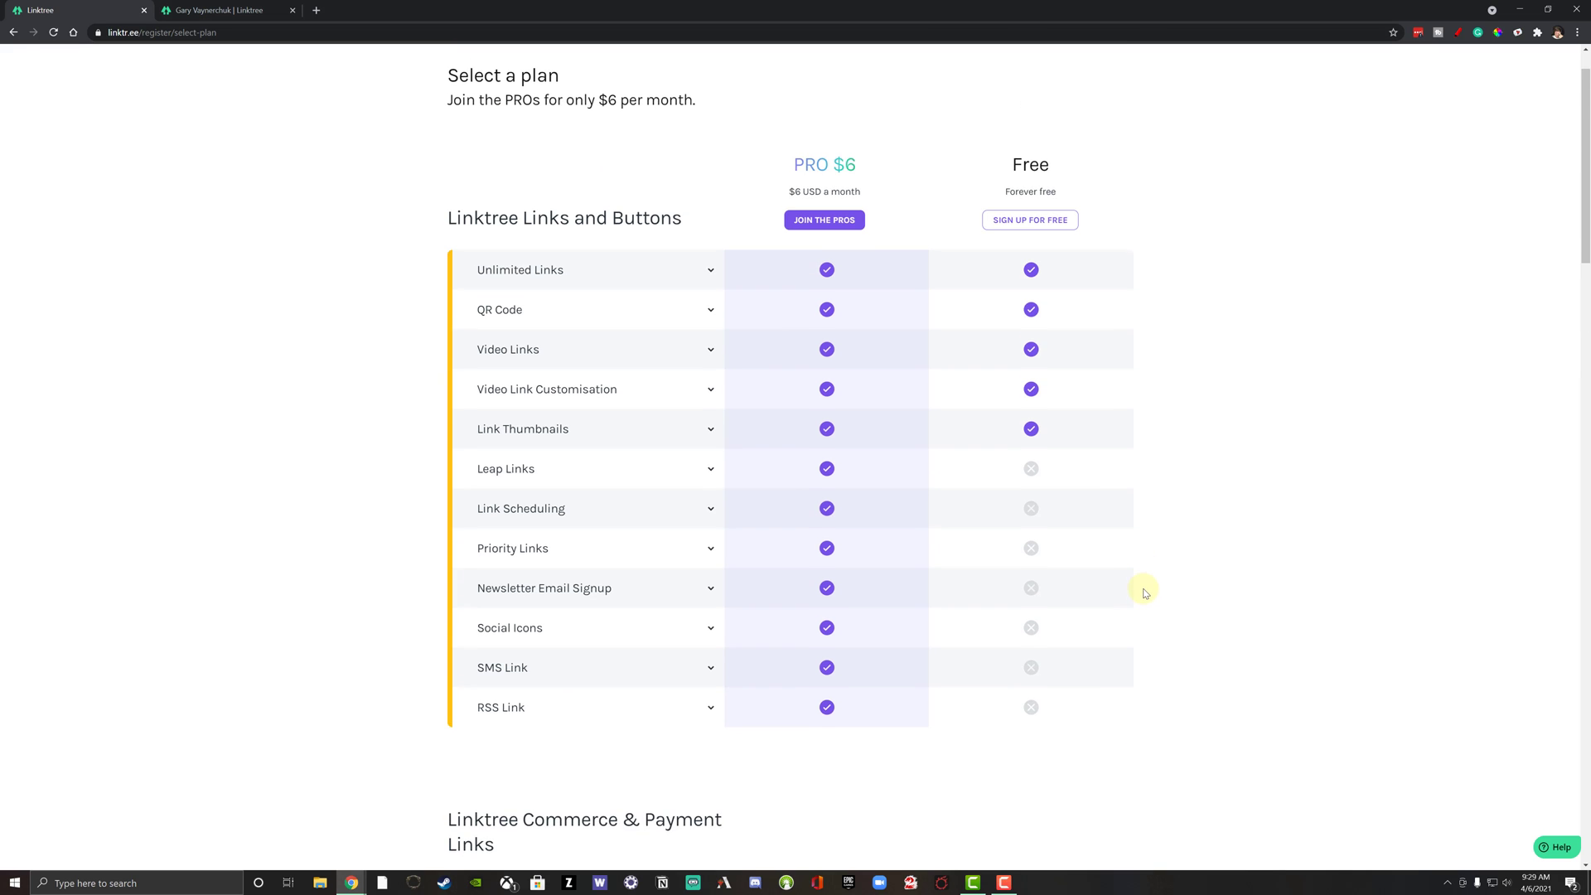
scroll(1143, 590, down, 6)
scroll(1069, 497, down, 2)
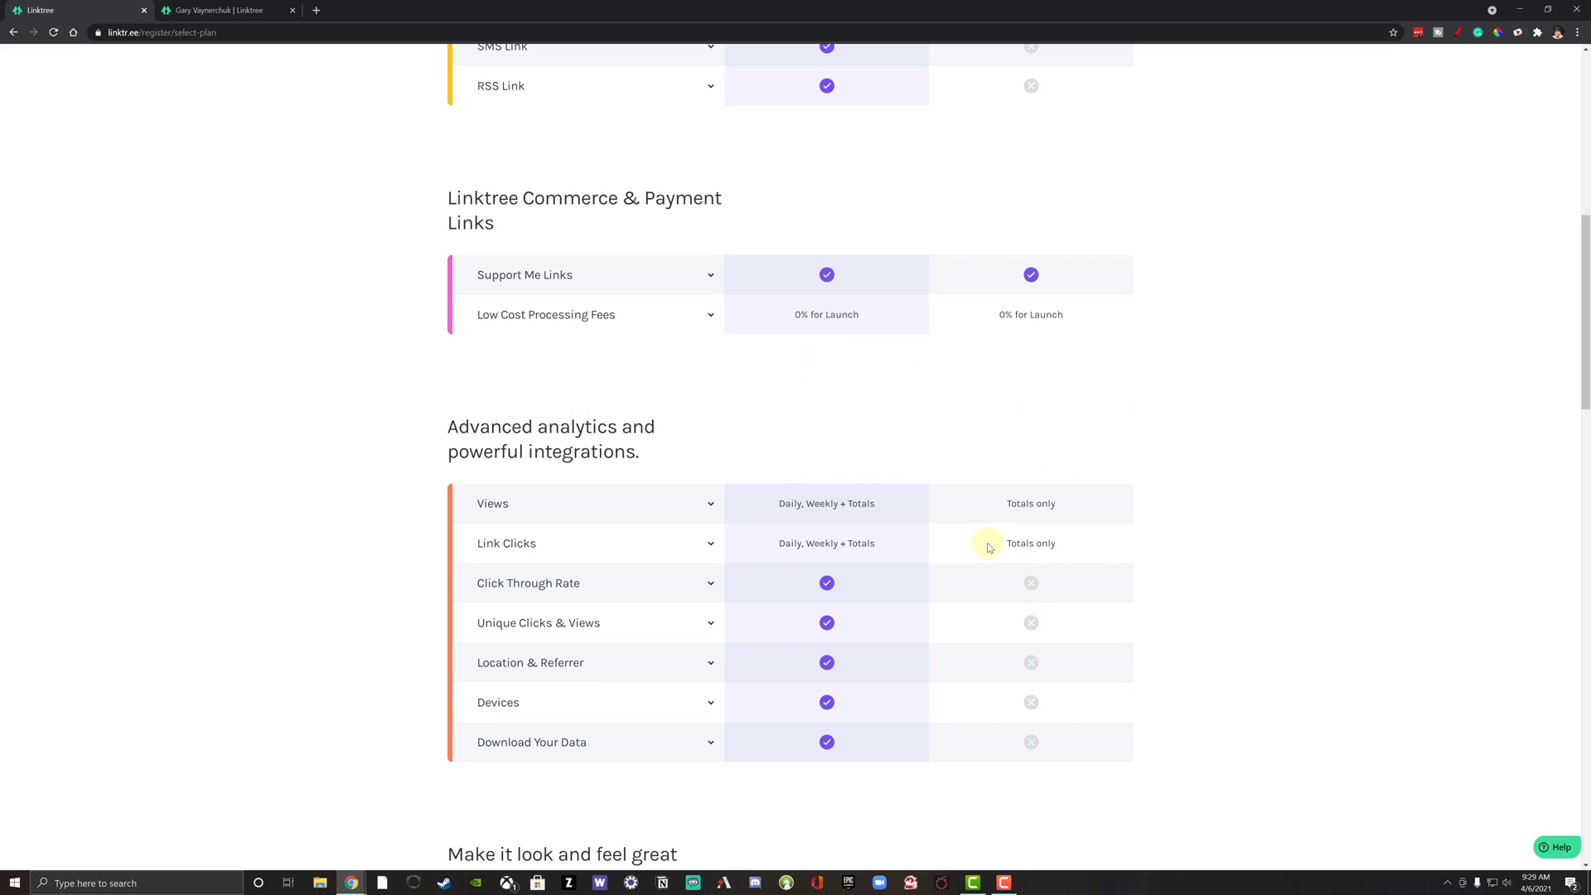
scroll(953, 538, up, 5)
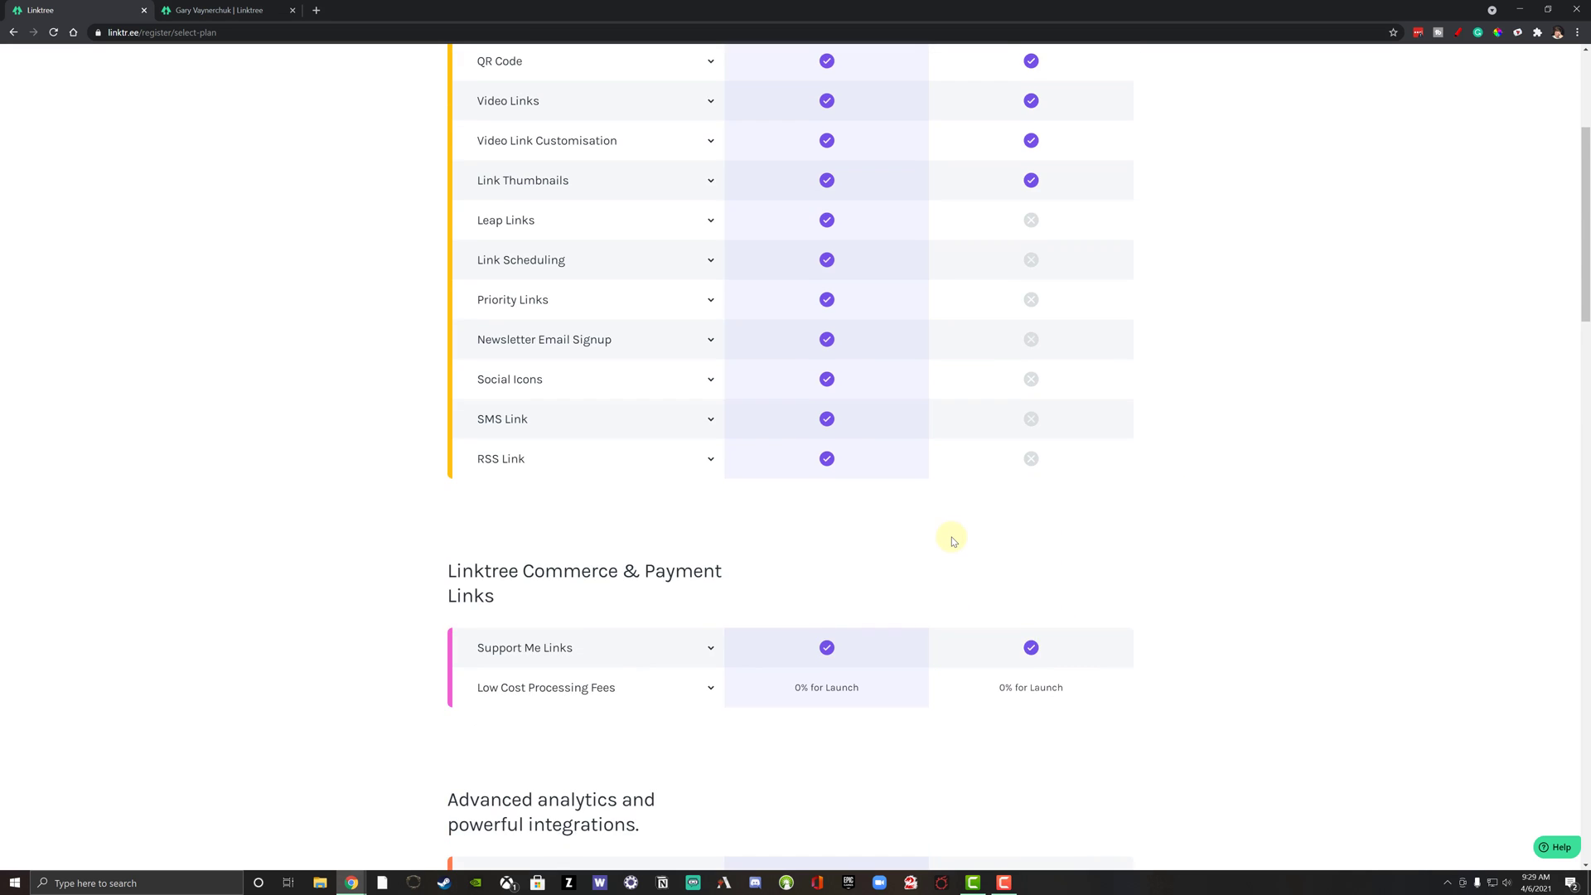
scroll(952, 540, up, 4)
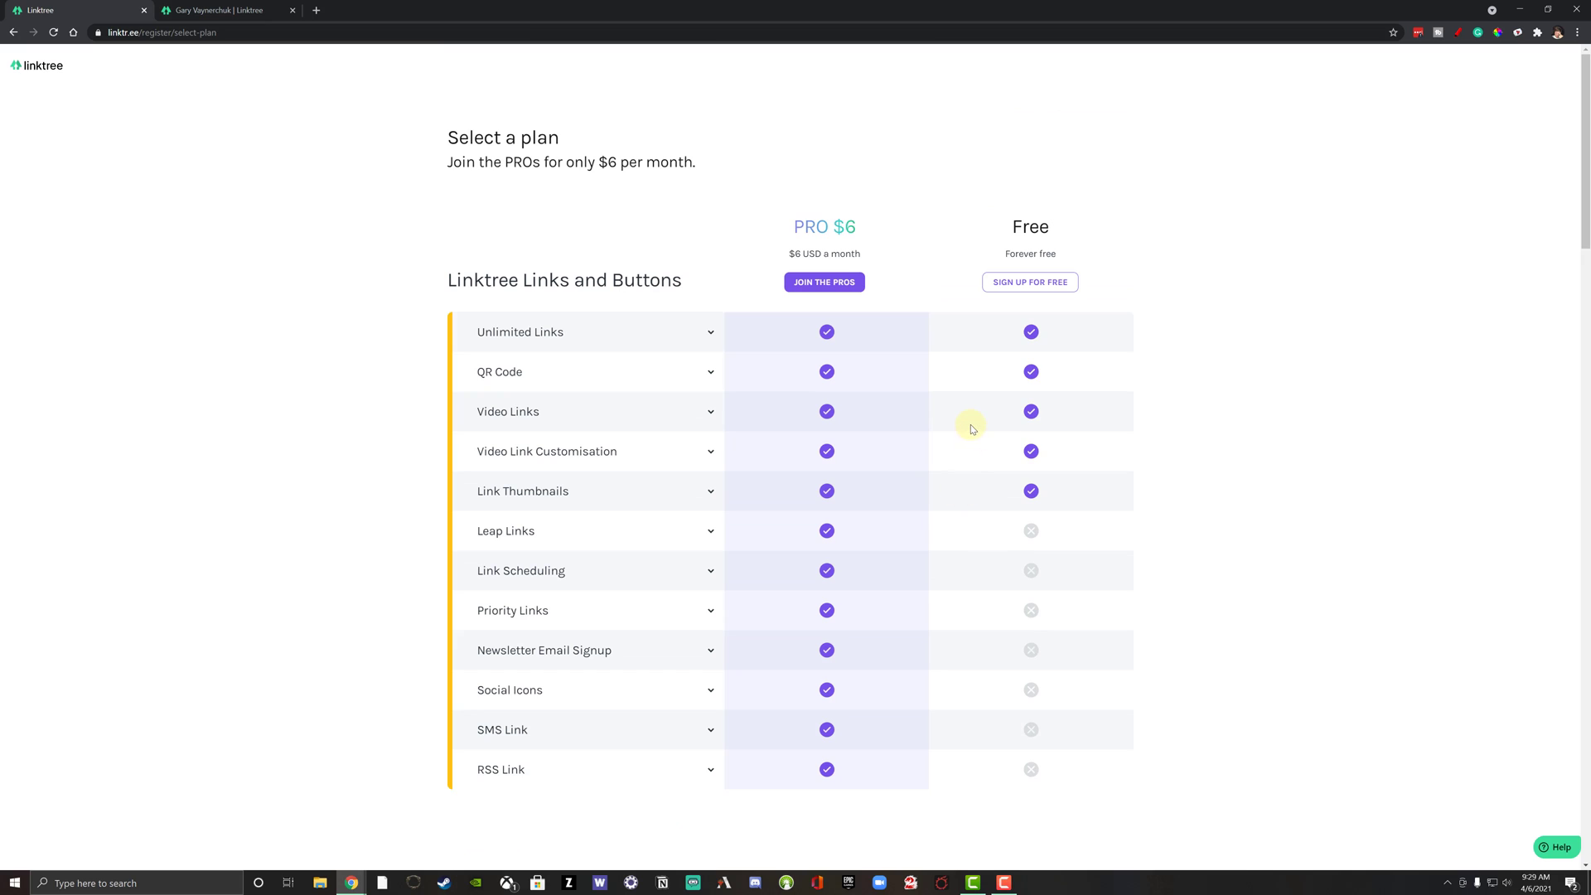
click(1038, 286)
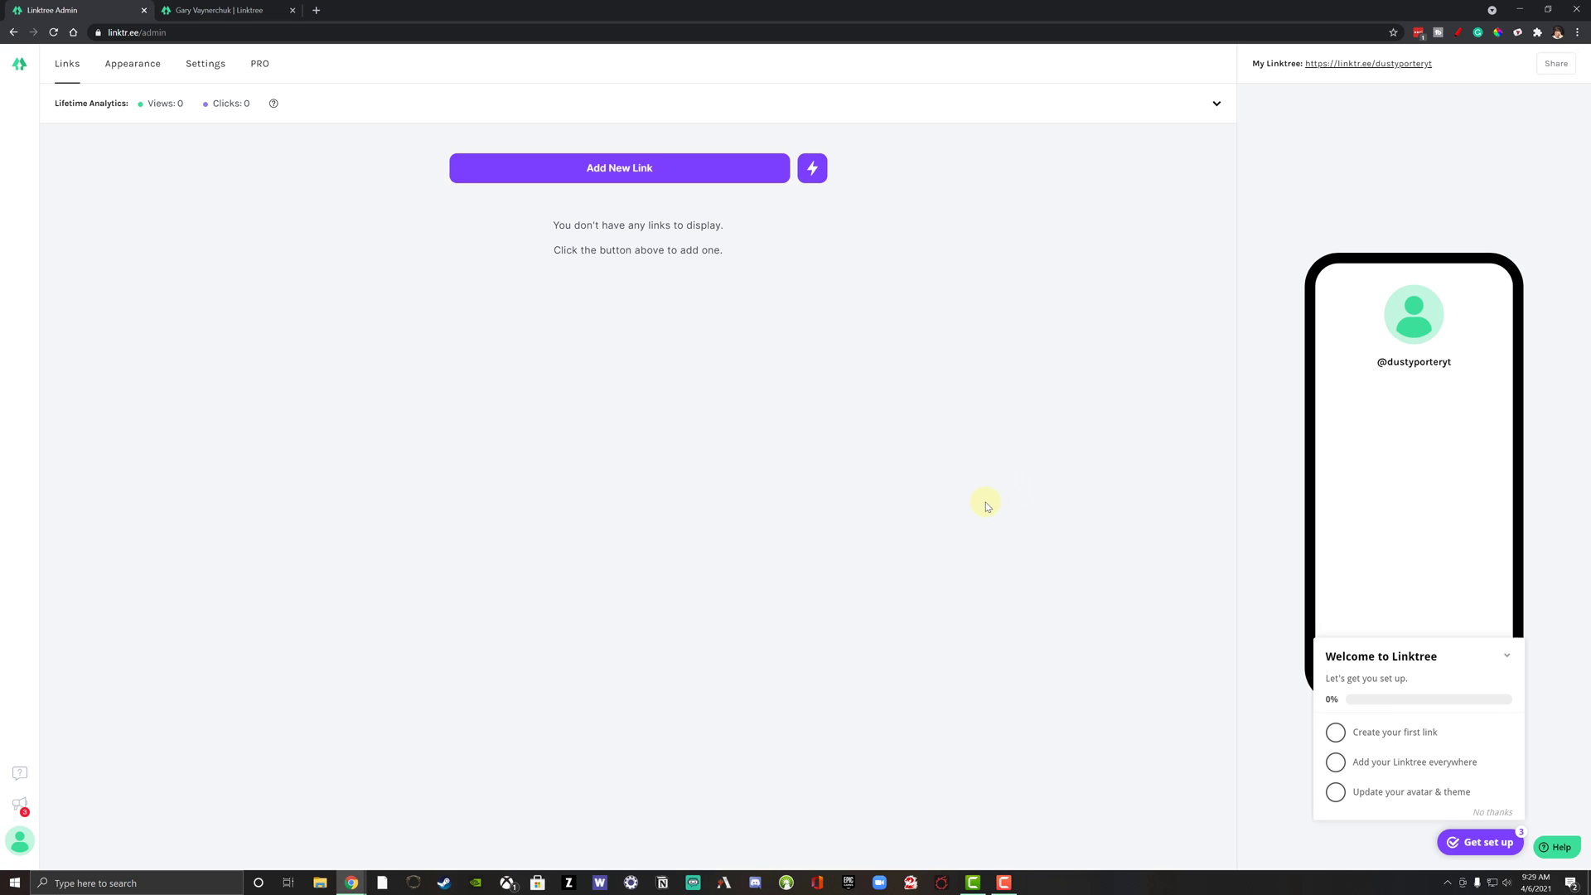
Collapse the getting-started checklist, add a blank link and begin editing its title.
click(1457, 673)
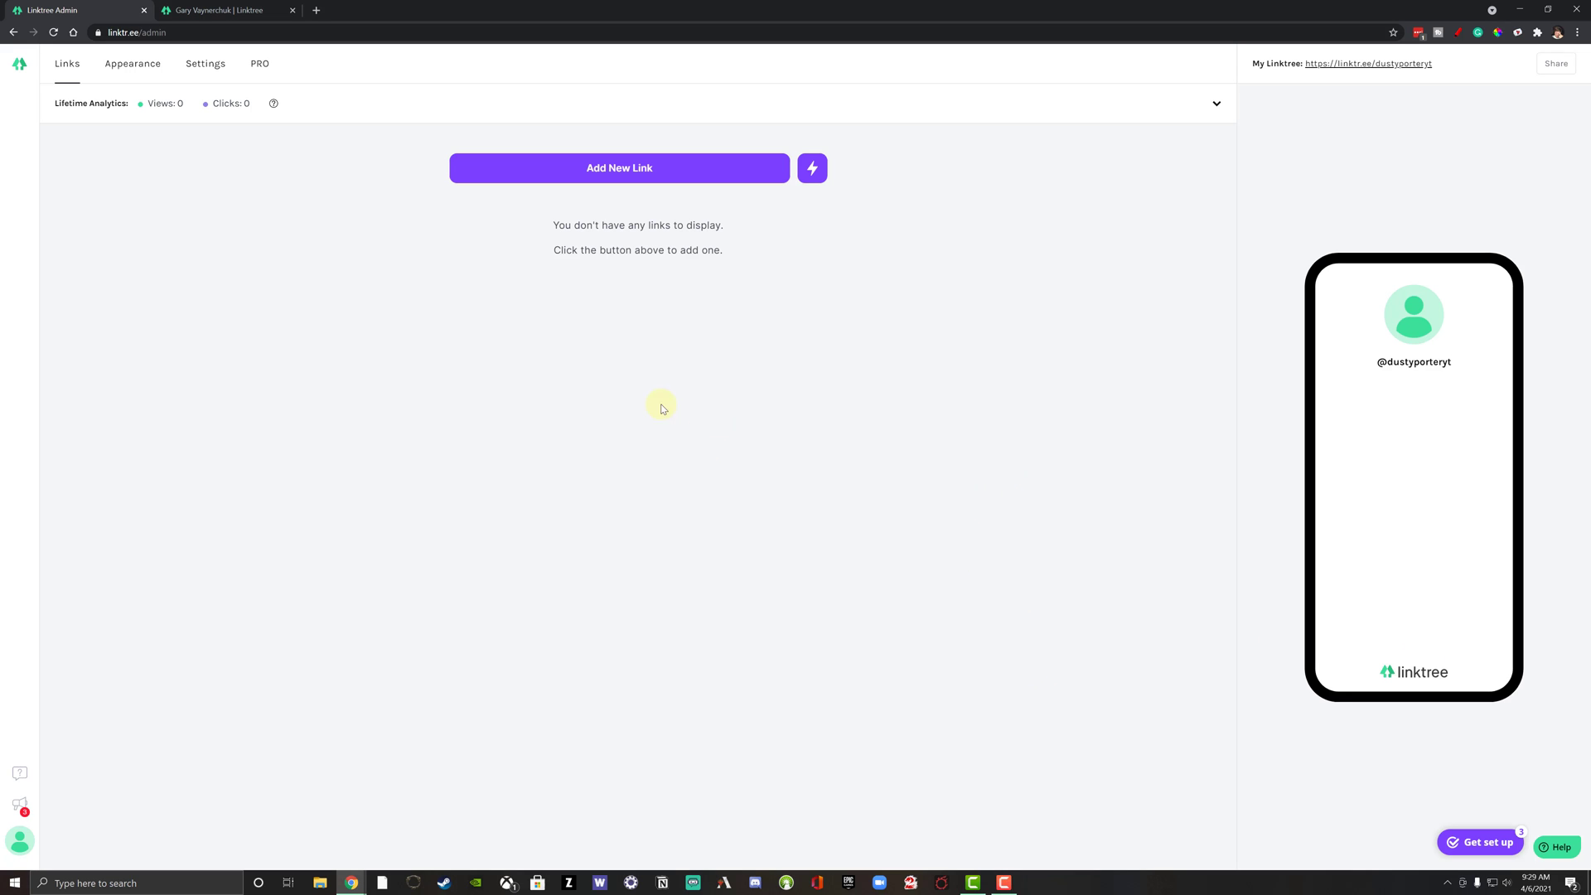
click(634, 170)
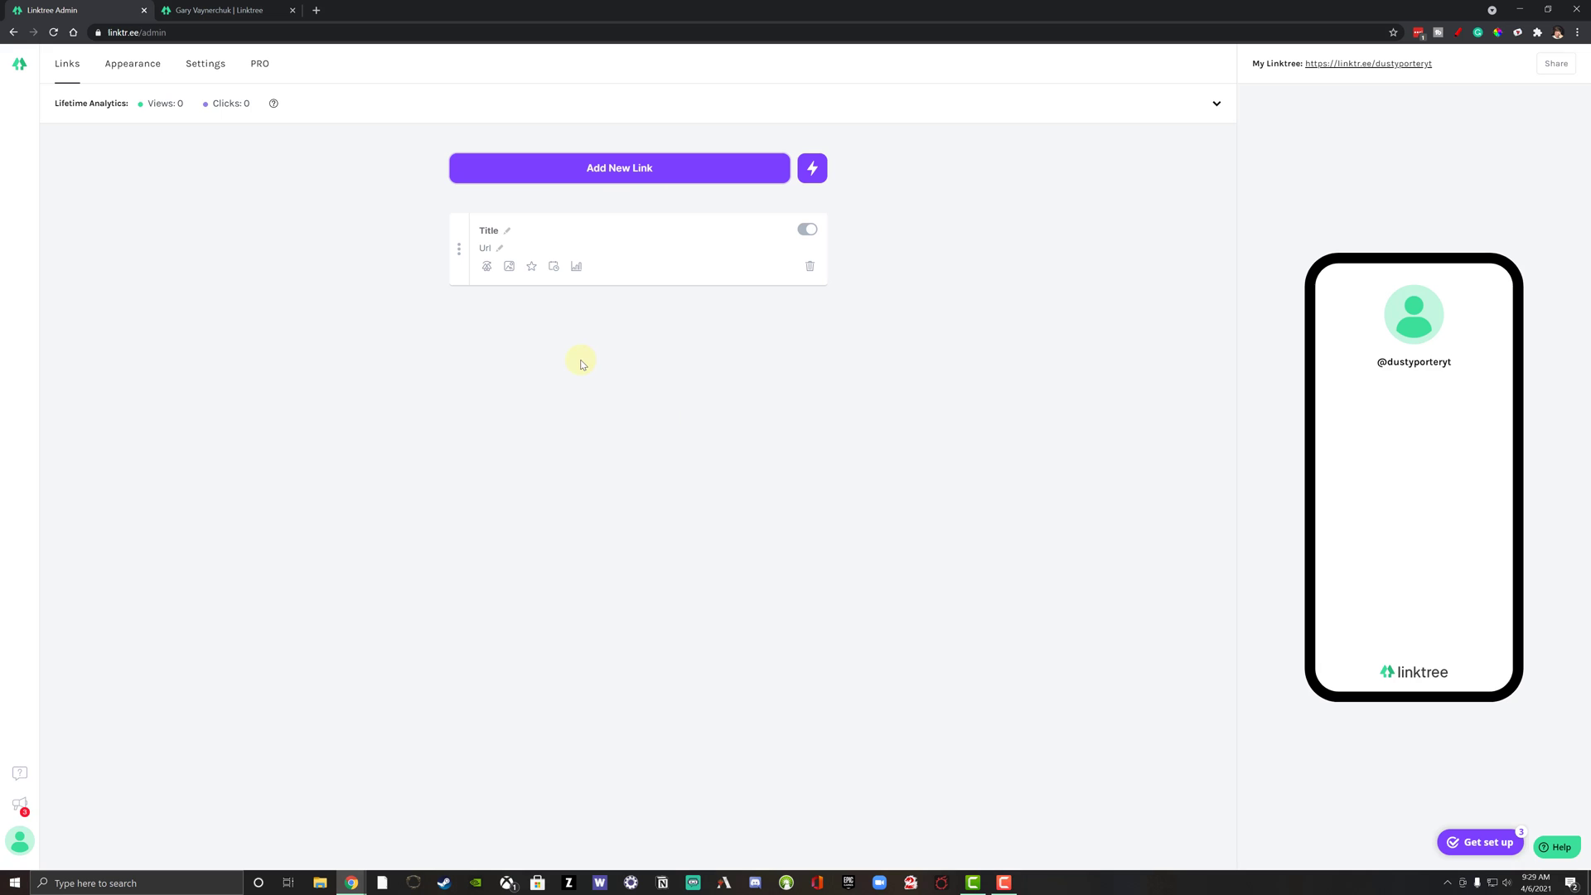
click(507, 235)
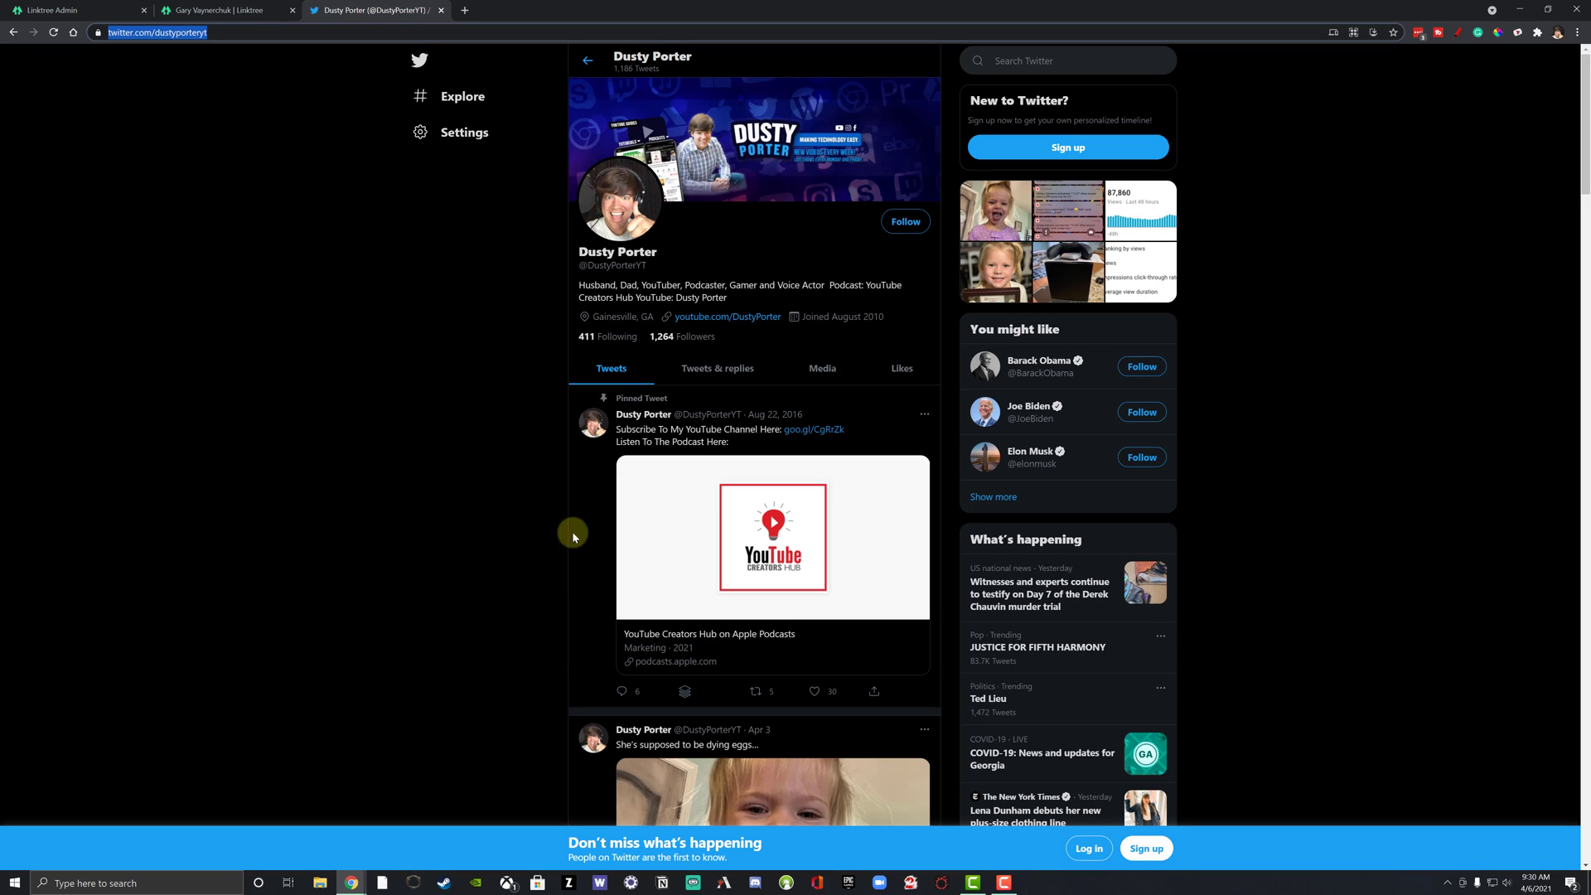
Close the extra Linktree tab and copy the Twitter profile URL from the address bar.
click(292, 10)
right_click(189, 36)
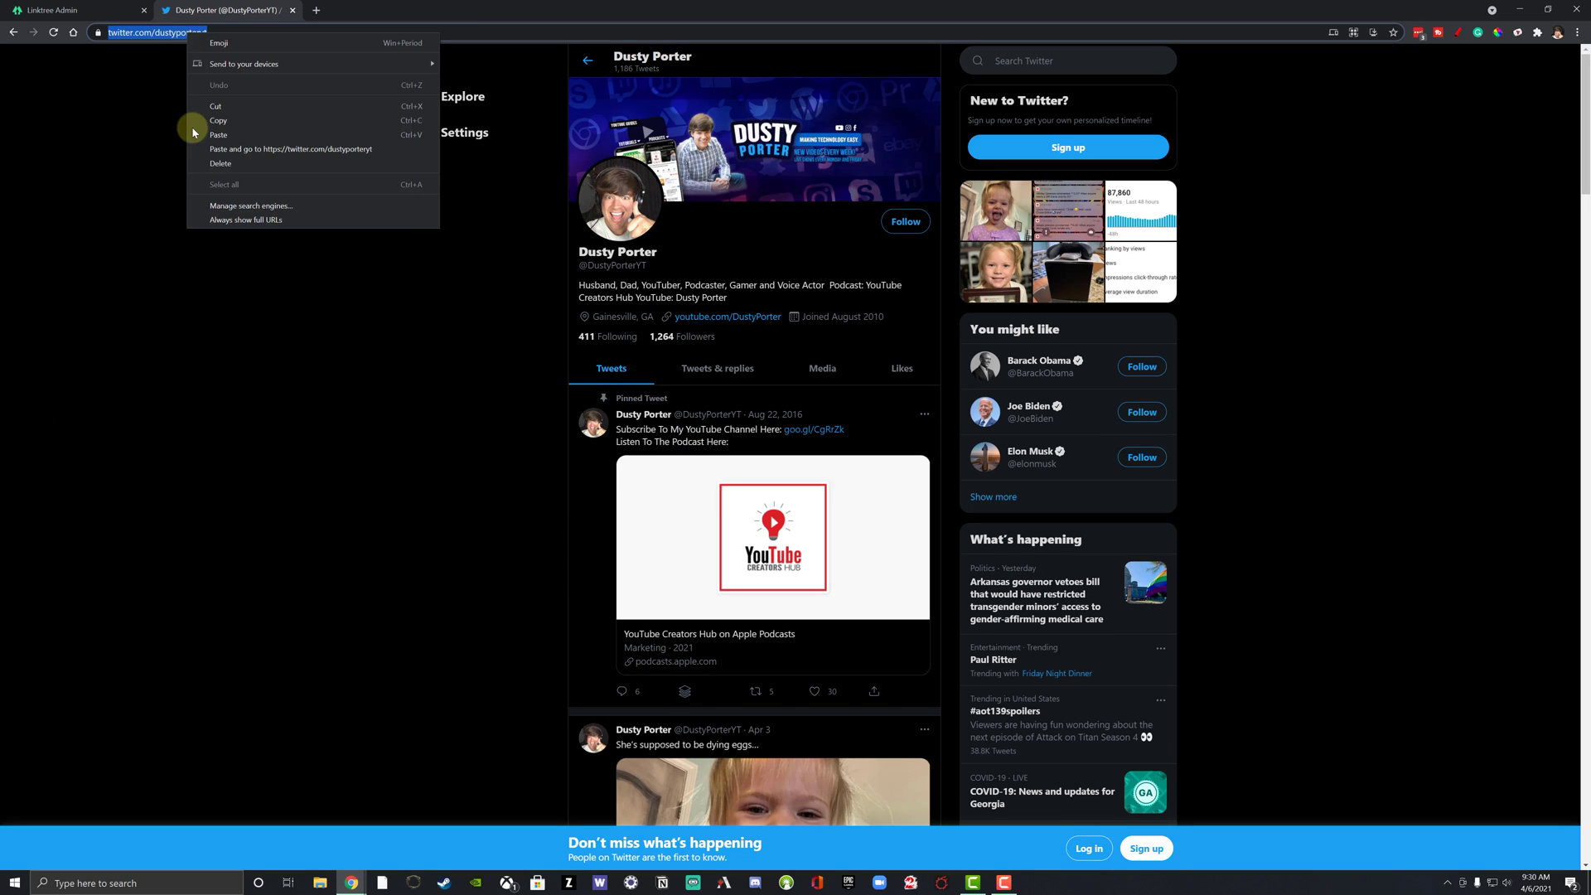
click(240, 126)
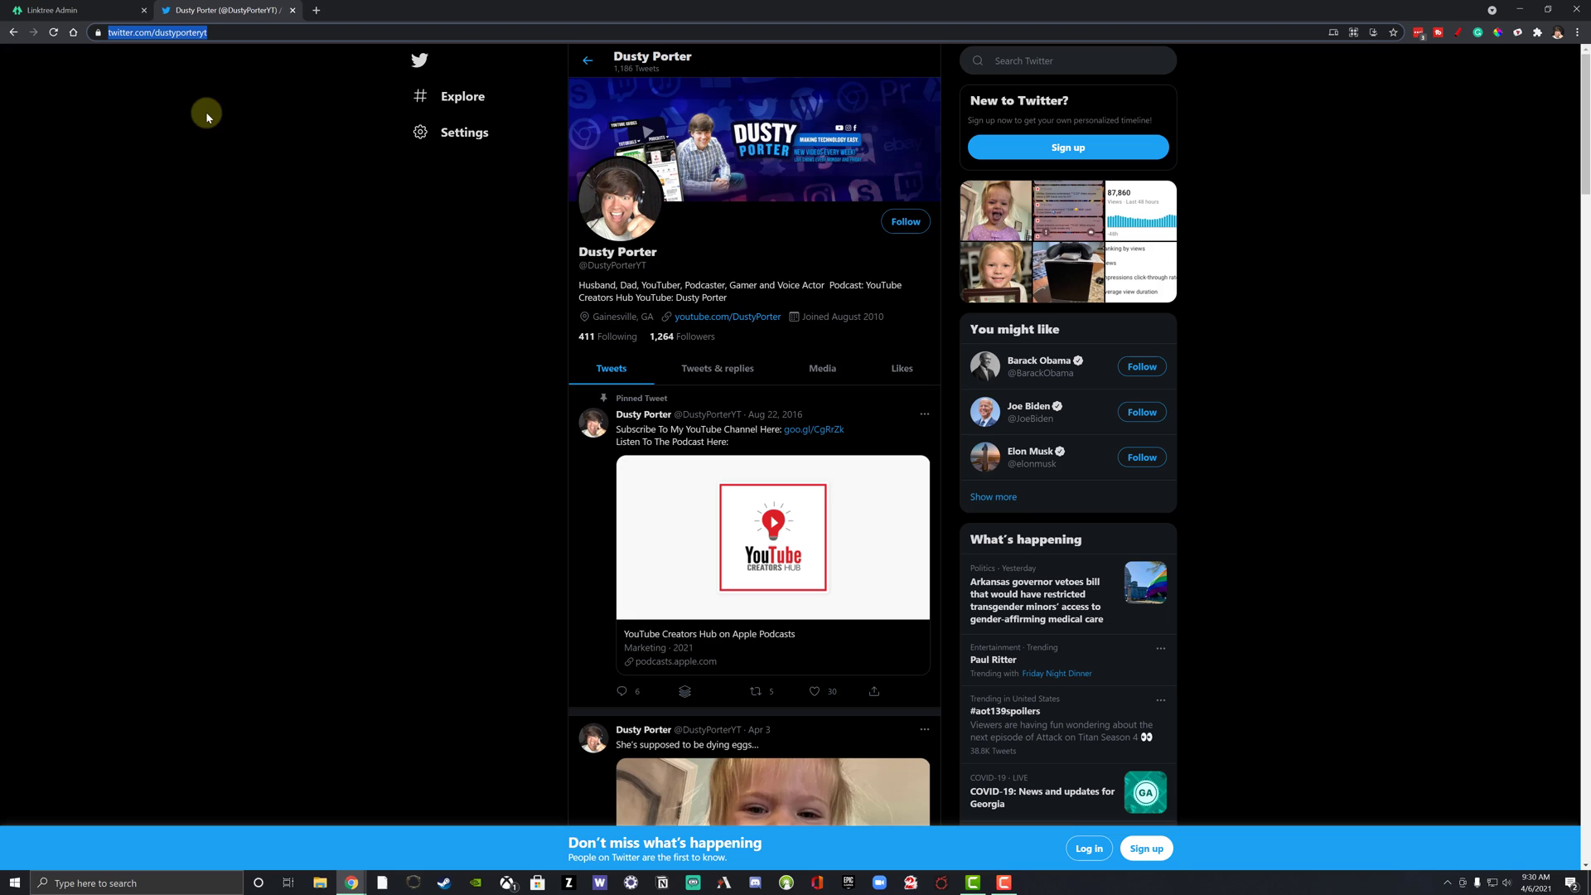
Paste the copied Twitter profile URL as the Follow Me On Twitter link's address.
click(62, 10)
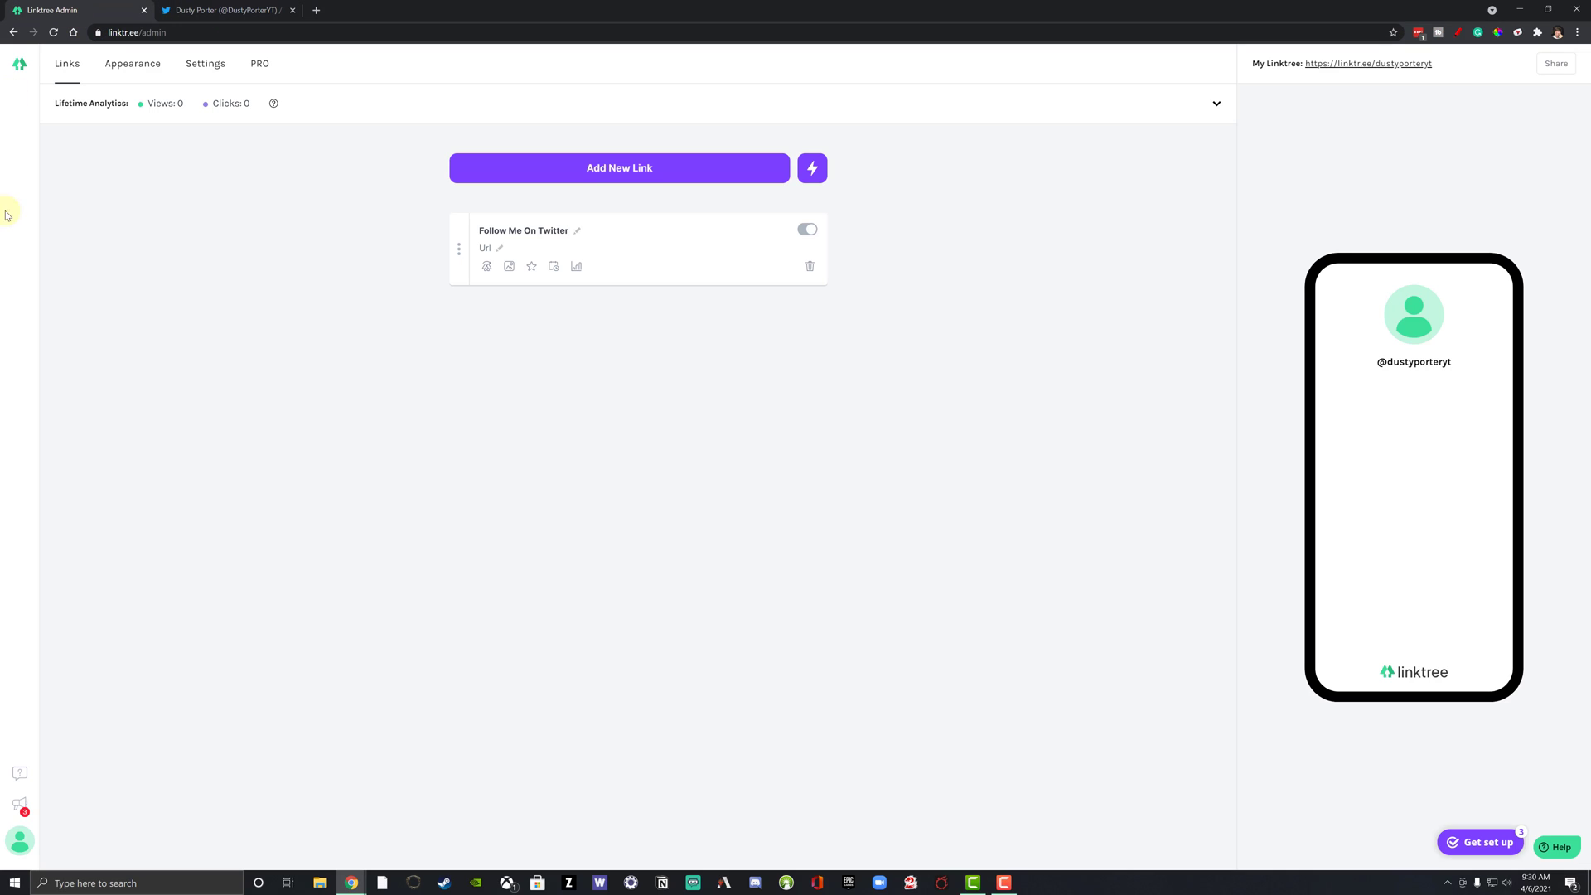
click(487, 248)
text(https://twitter.com/dustyporteryt)
click(528, 377)
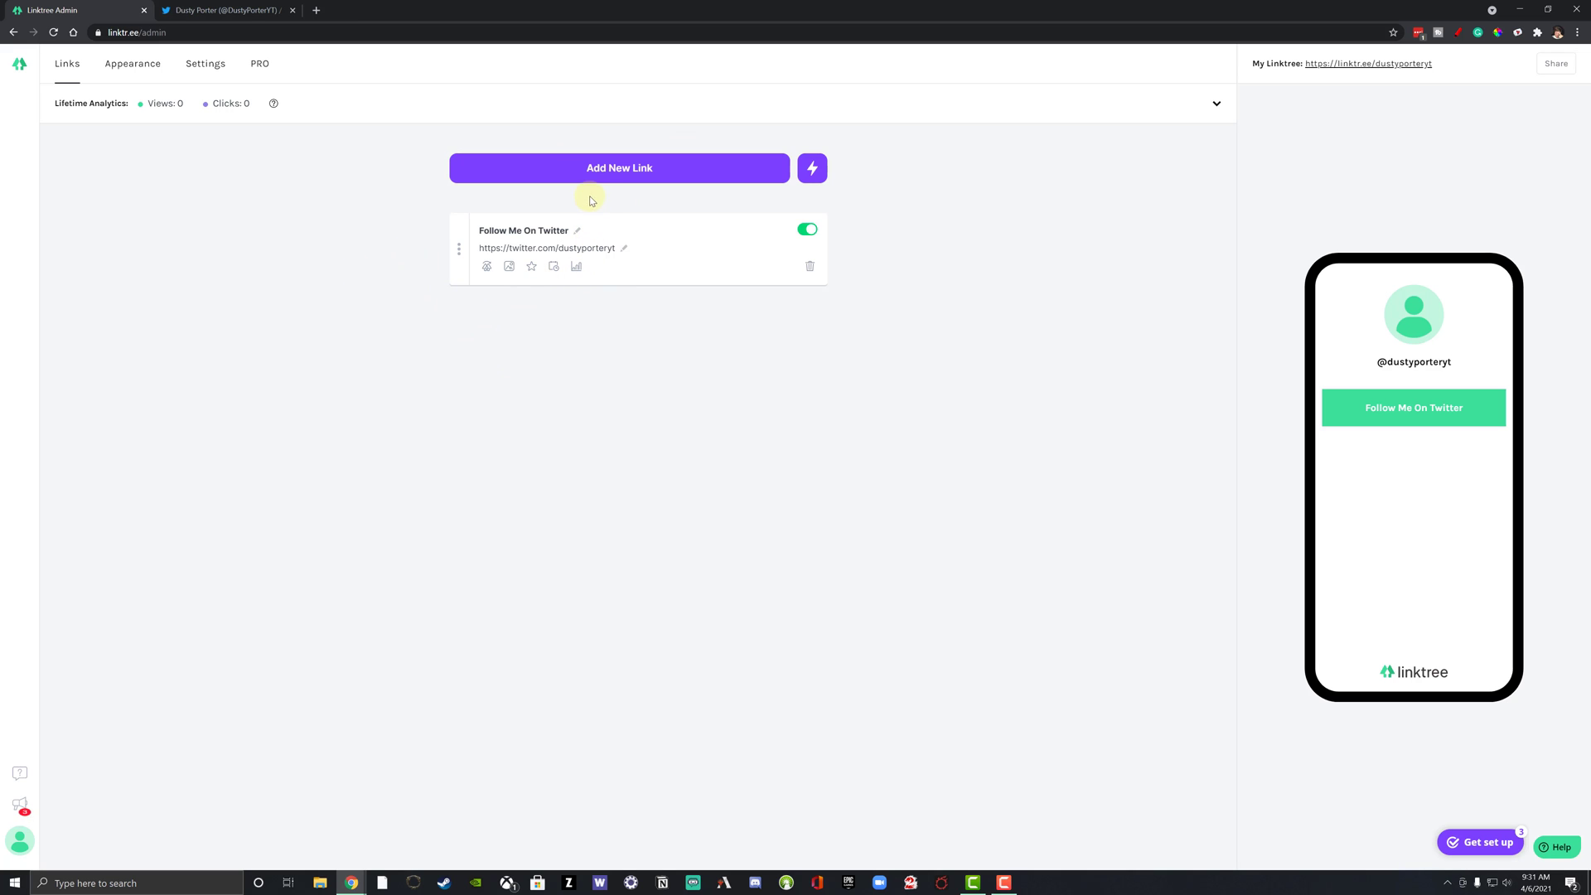
Add the YouTube and podcast links and drag the YouTube link to the top of the list.
click(625, 174)
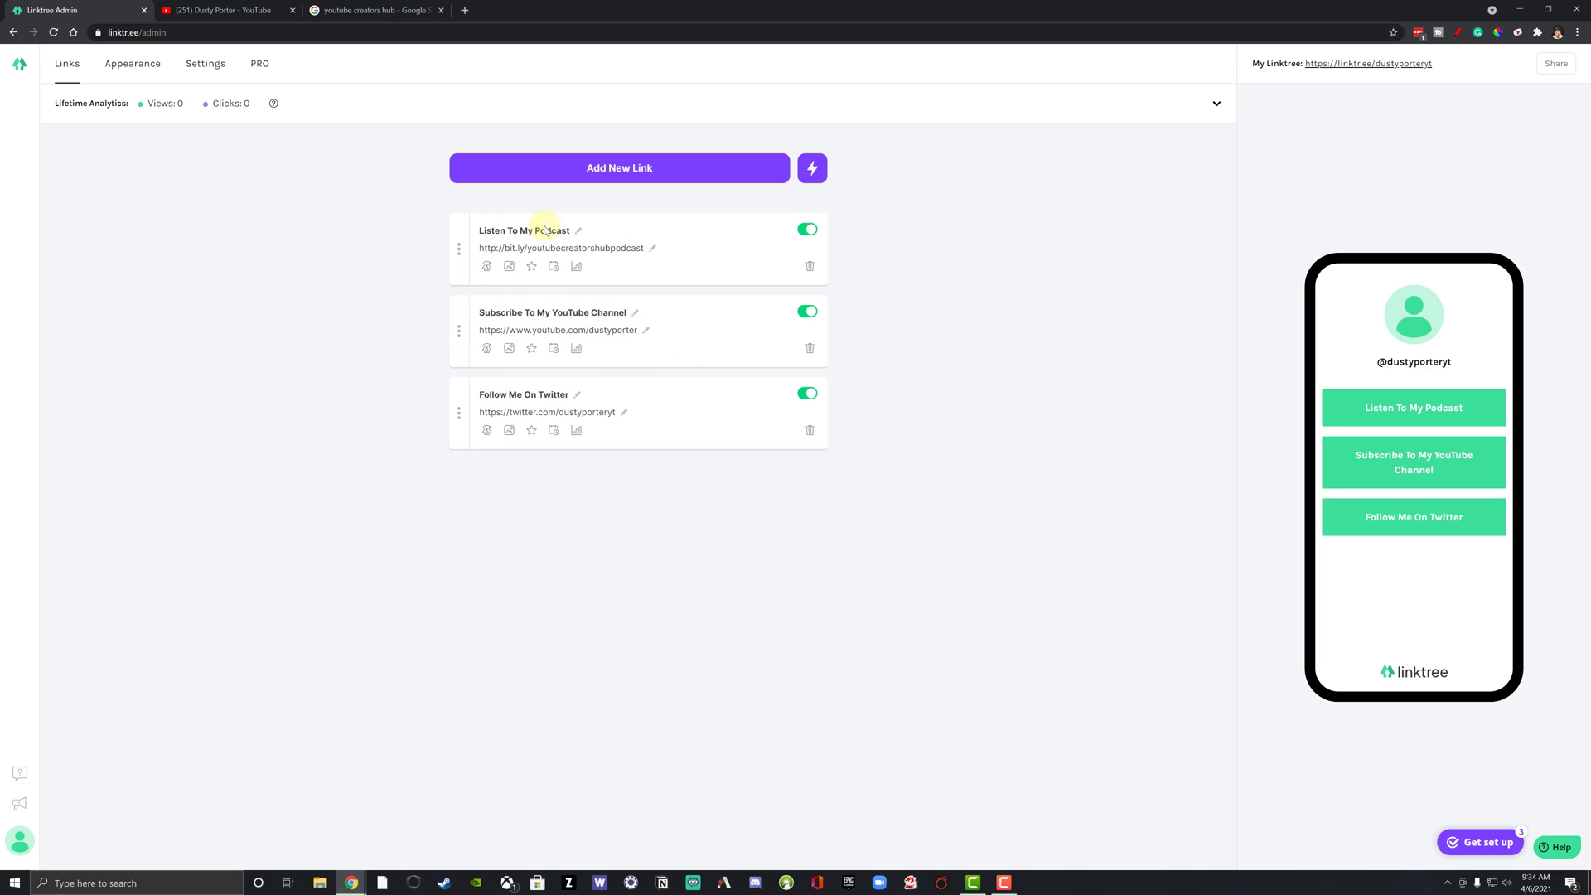
click(616, 178)
drag(461, 335, 381, 341)
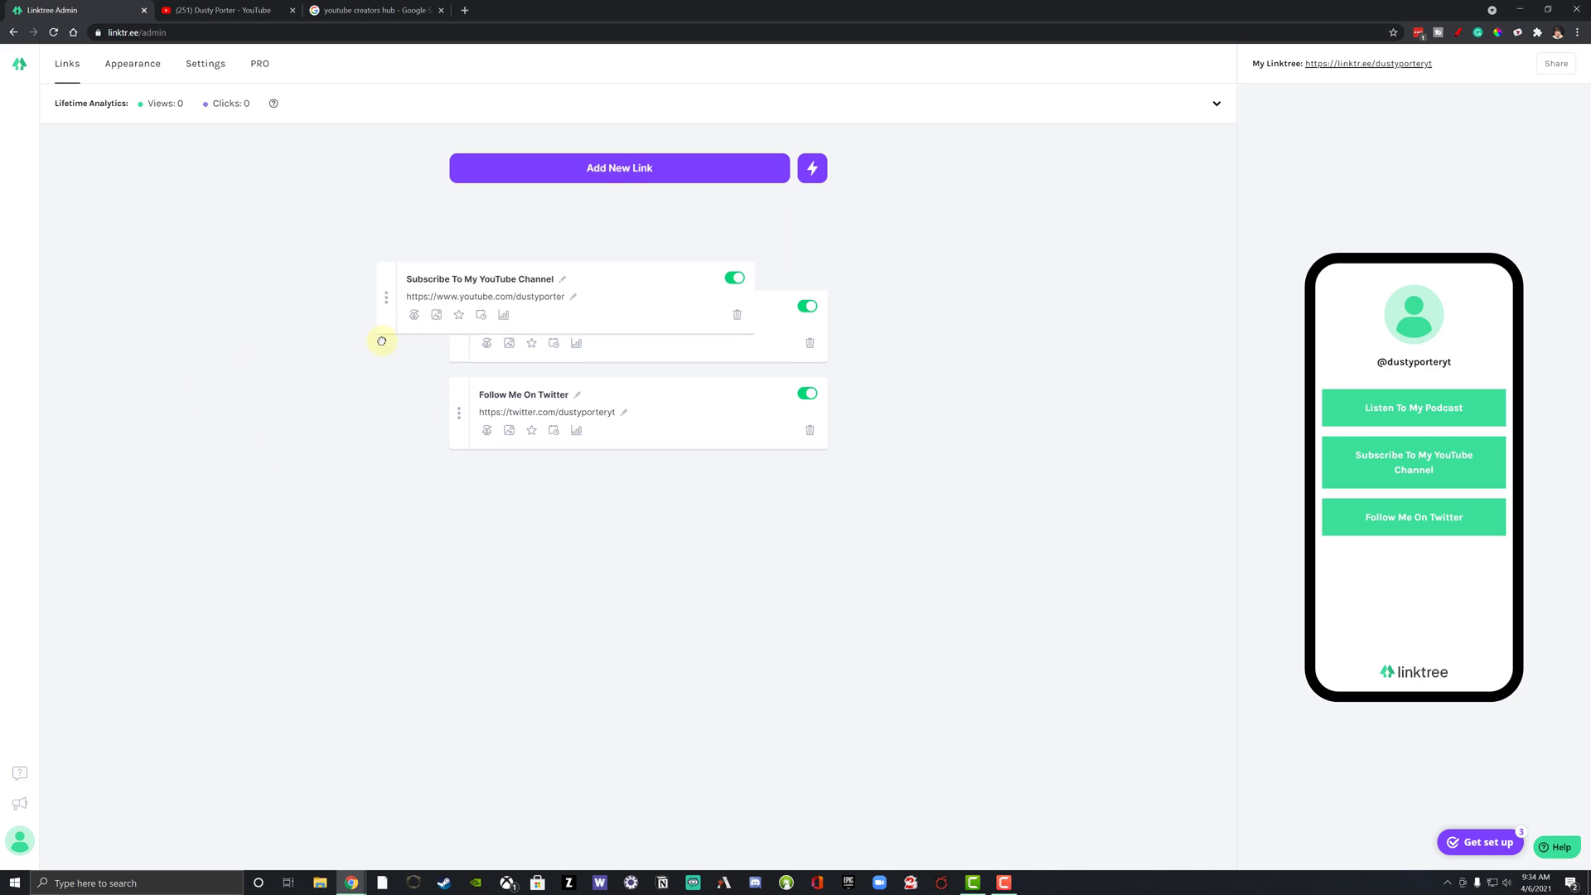
drag(381, 340, 402, 228)
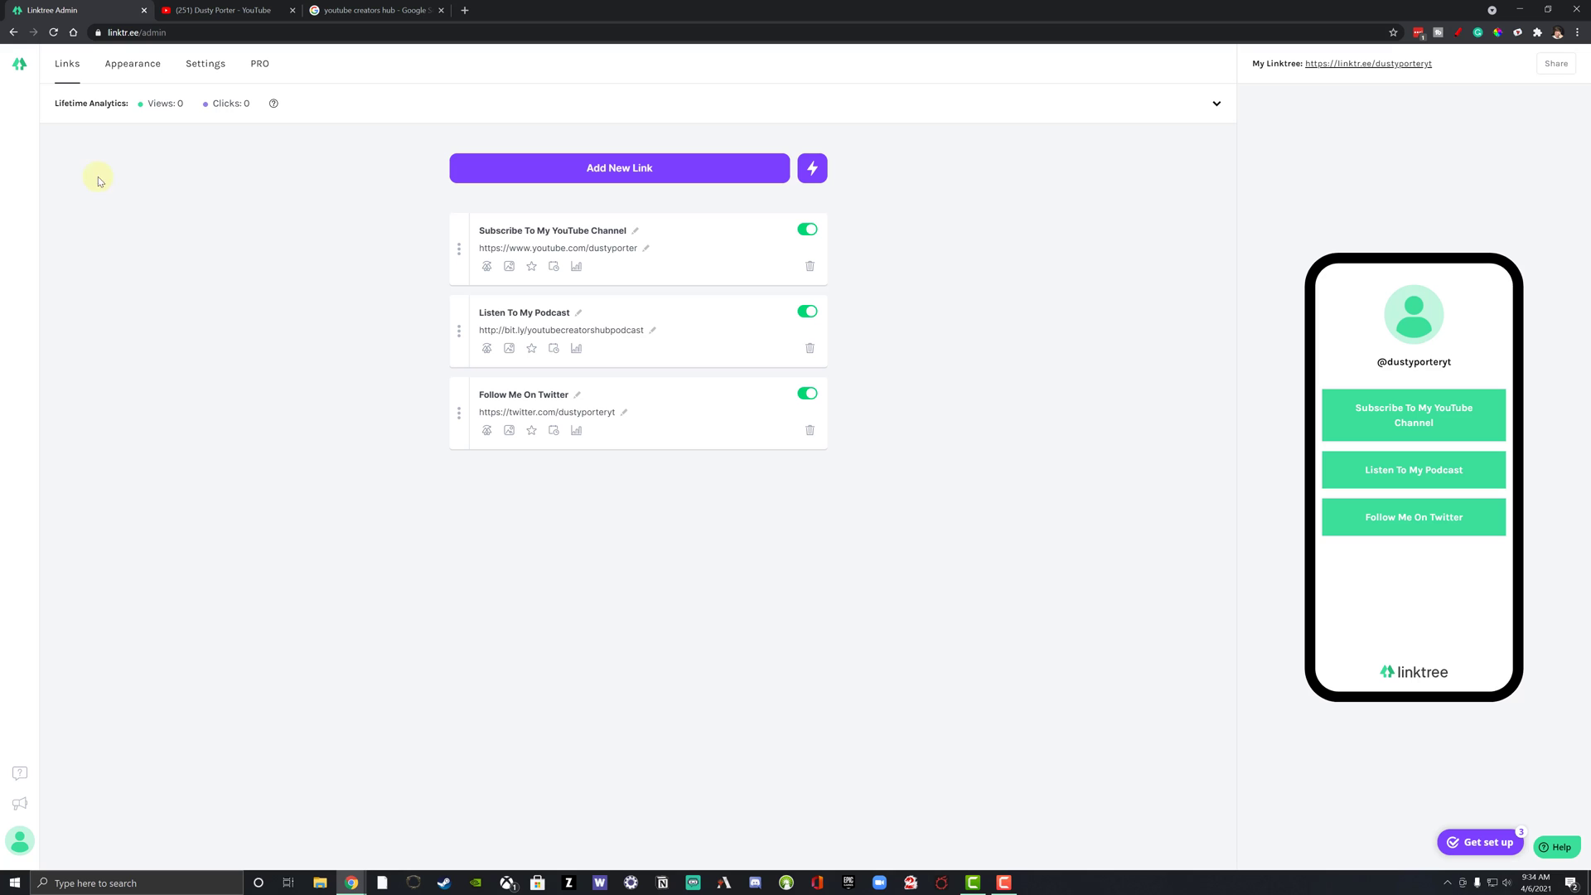
Pick the Mint theme under Appearance > Themes for a green gradient with outlined buttons.
click(134, 73)
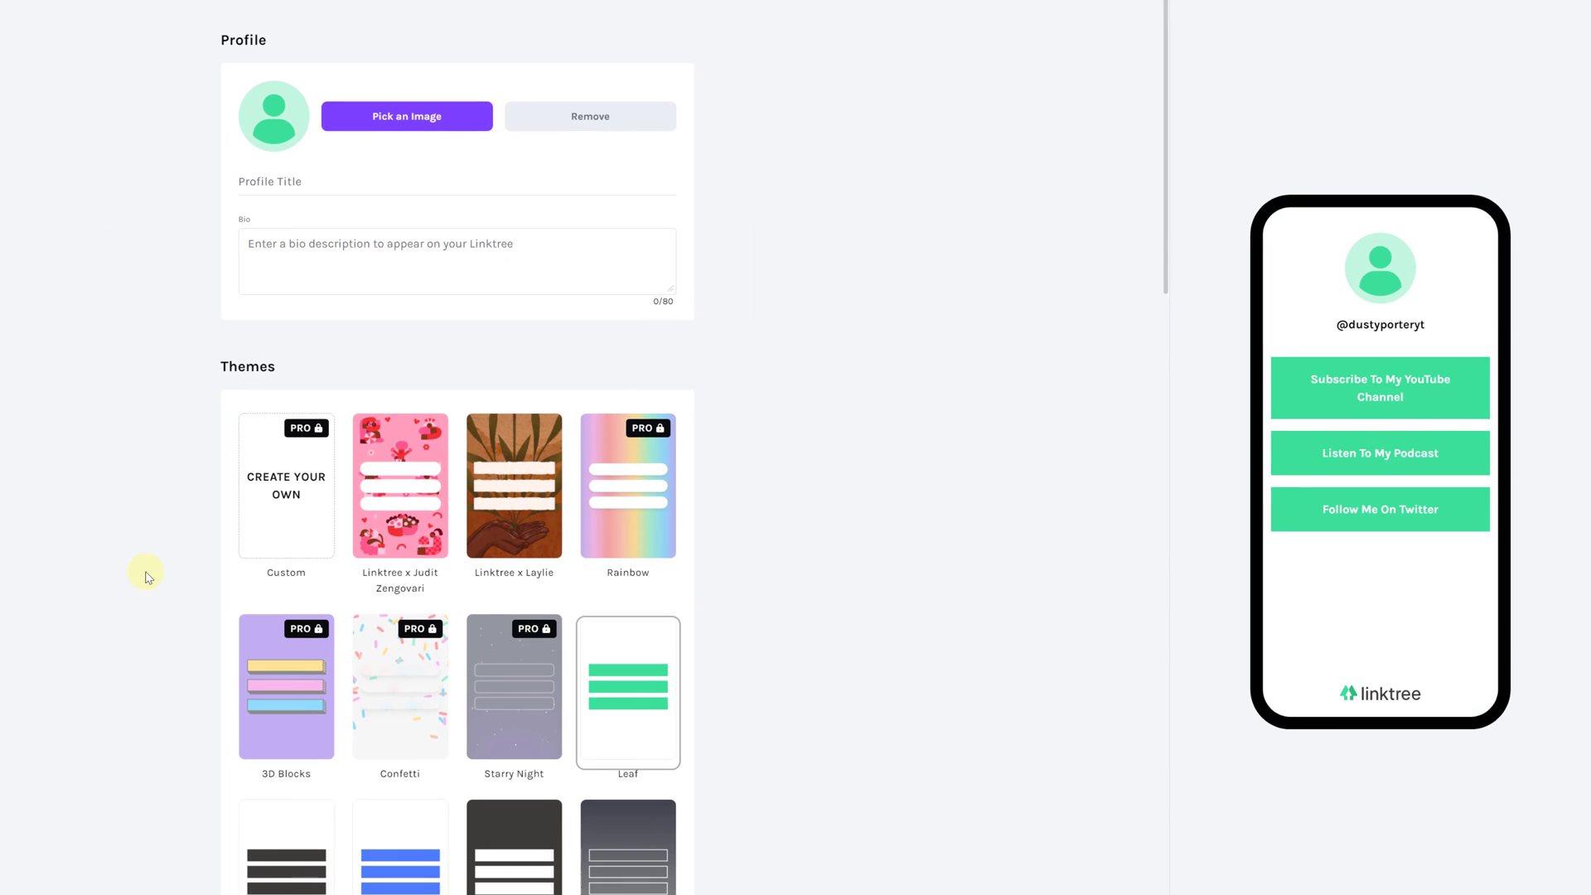
scroll(150, 489, down, 3)
scroll(153, 491, down, 1)
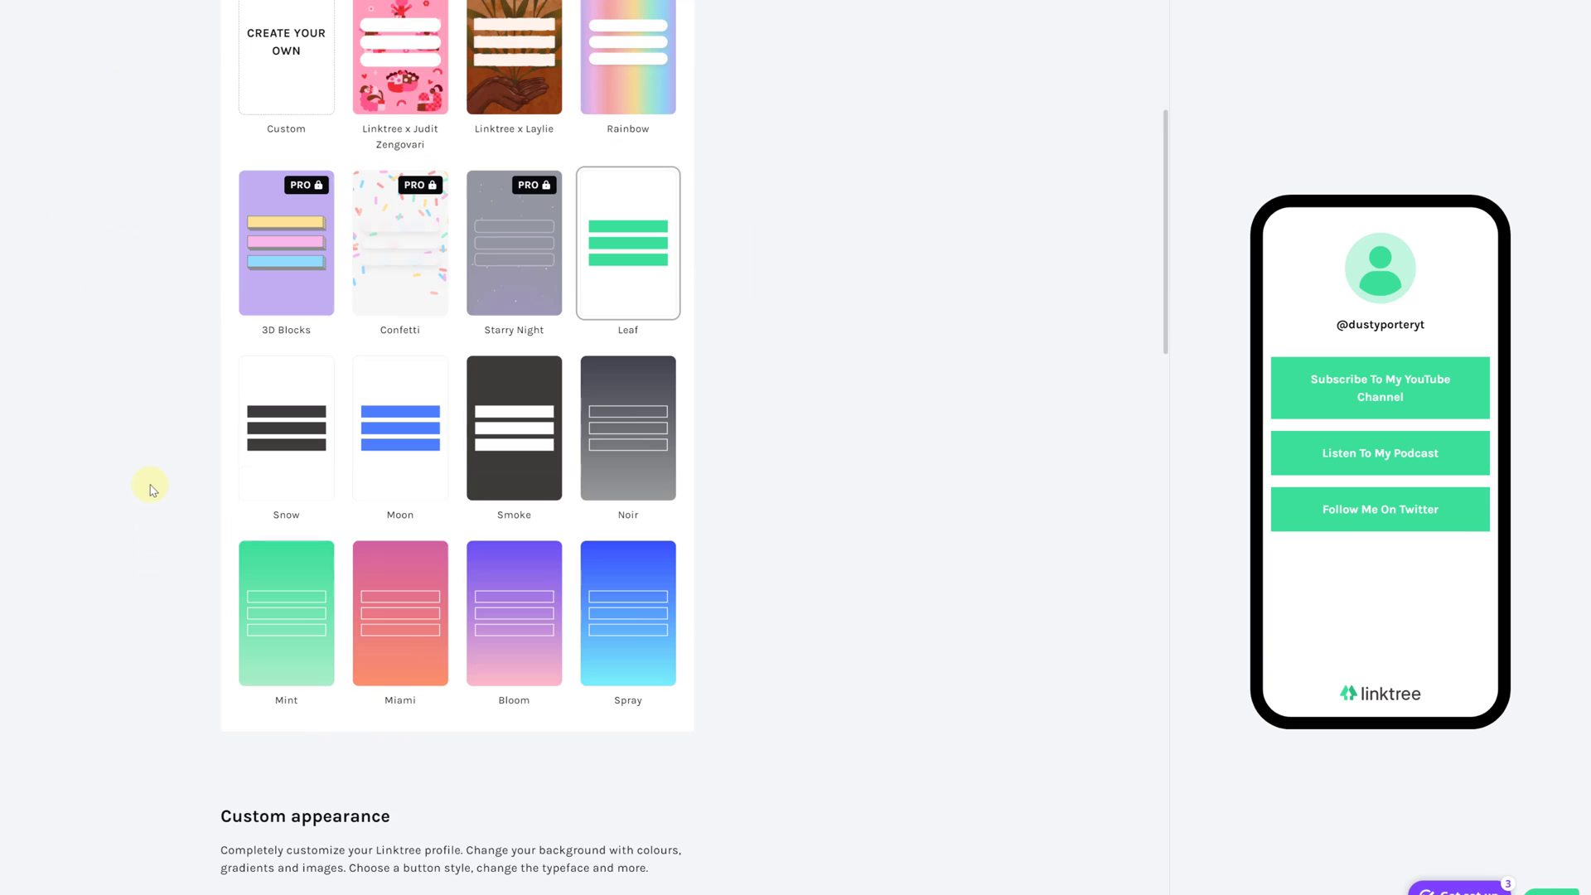
scroll(166, 515, up, 1)
scroll(170, 515, down, 1)
scroll(176, 515, down, 1)
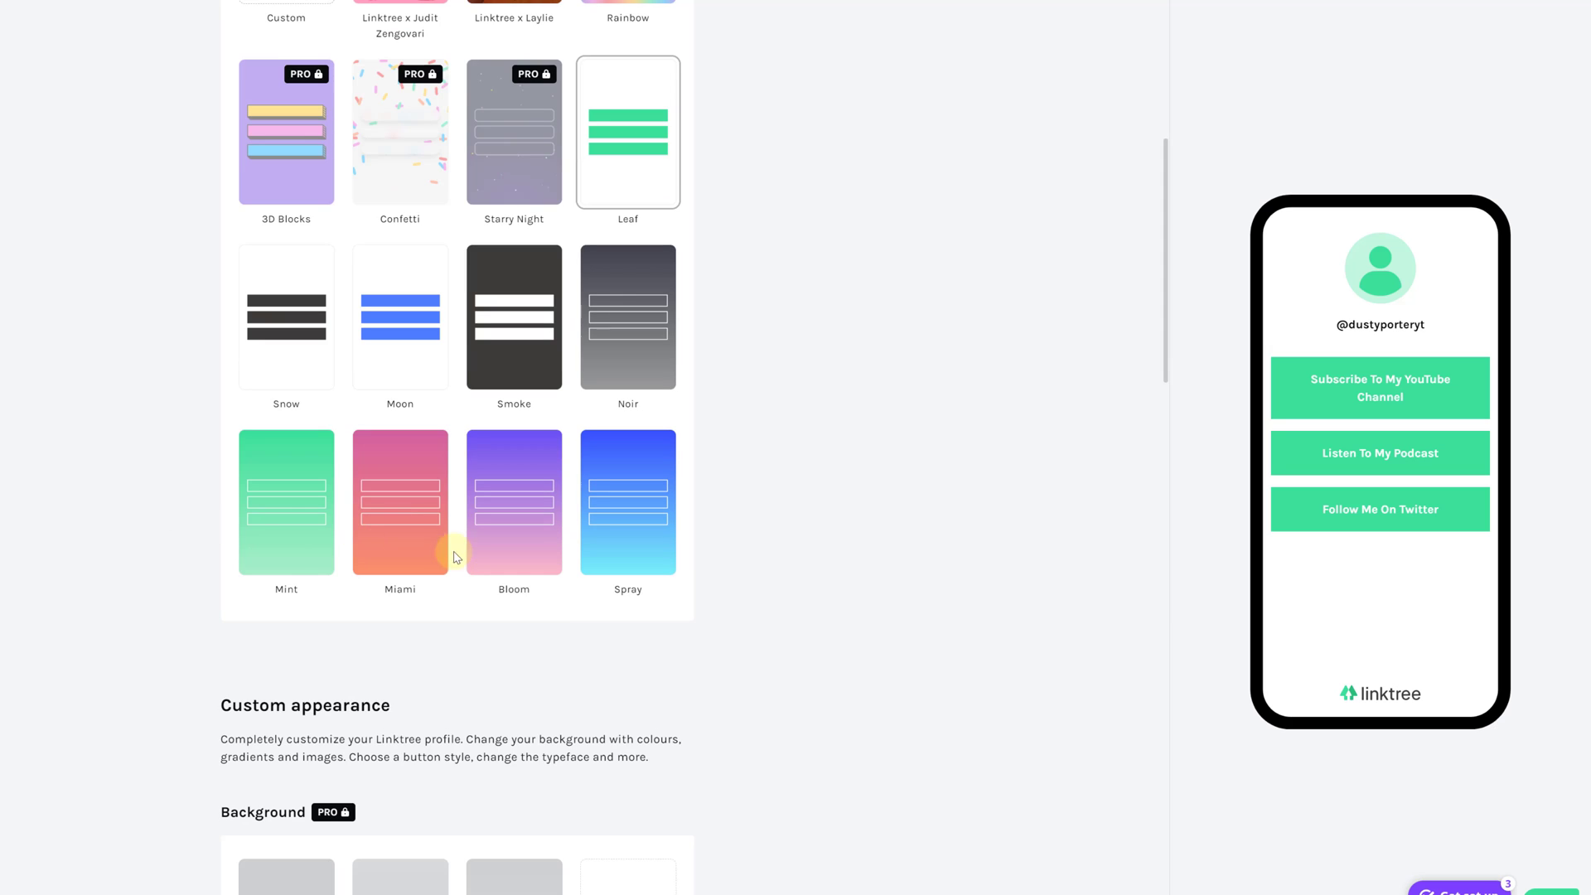
click(311, 557)
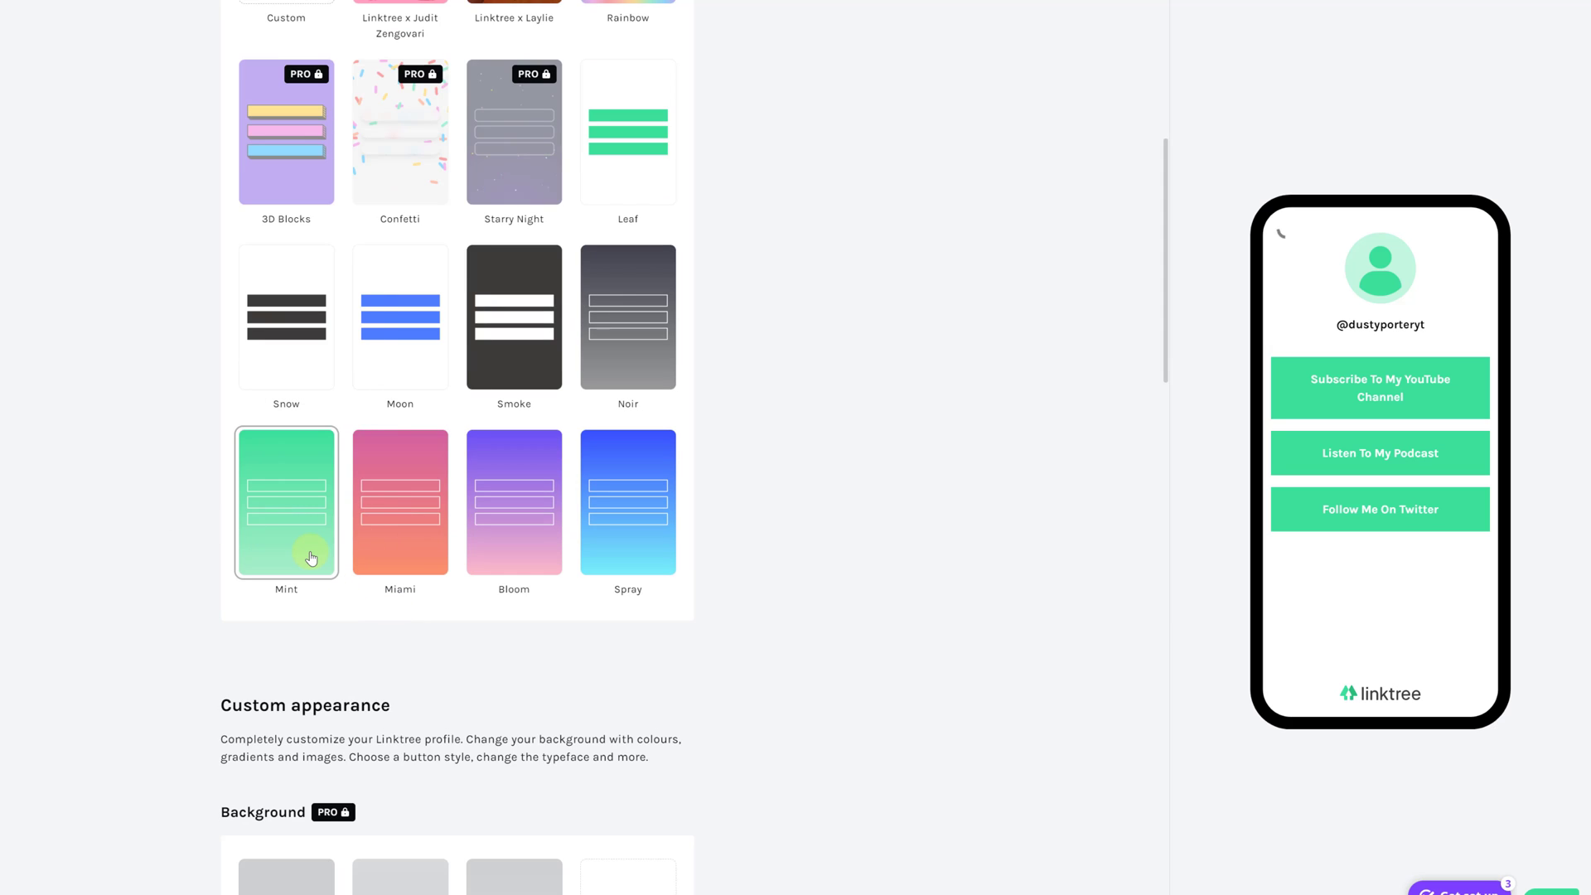
scroll(174, 595, up, 2)
scroll(179, 598, up, 3)
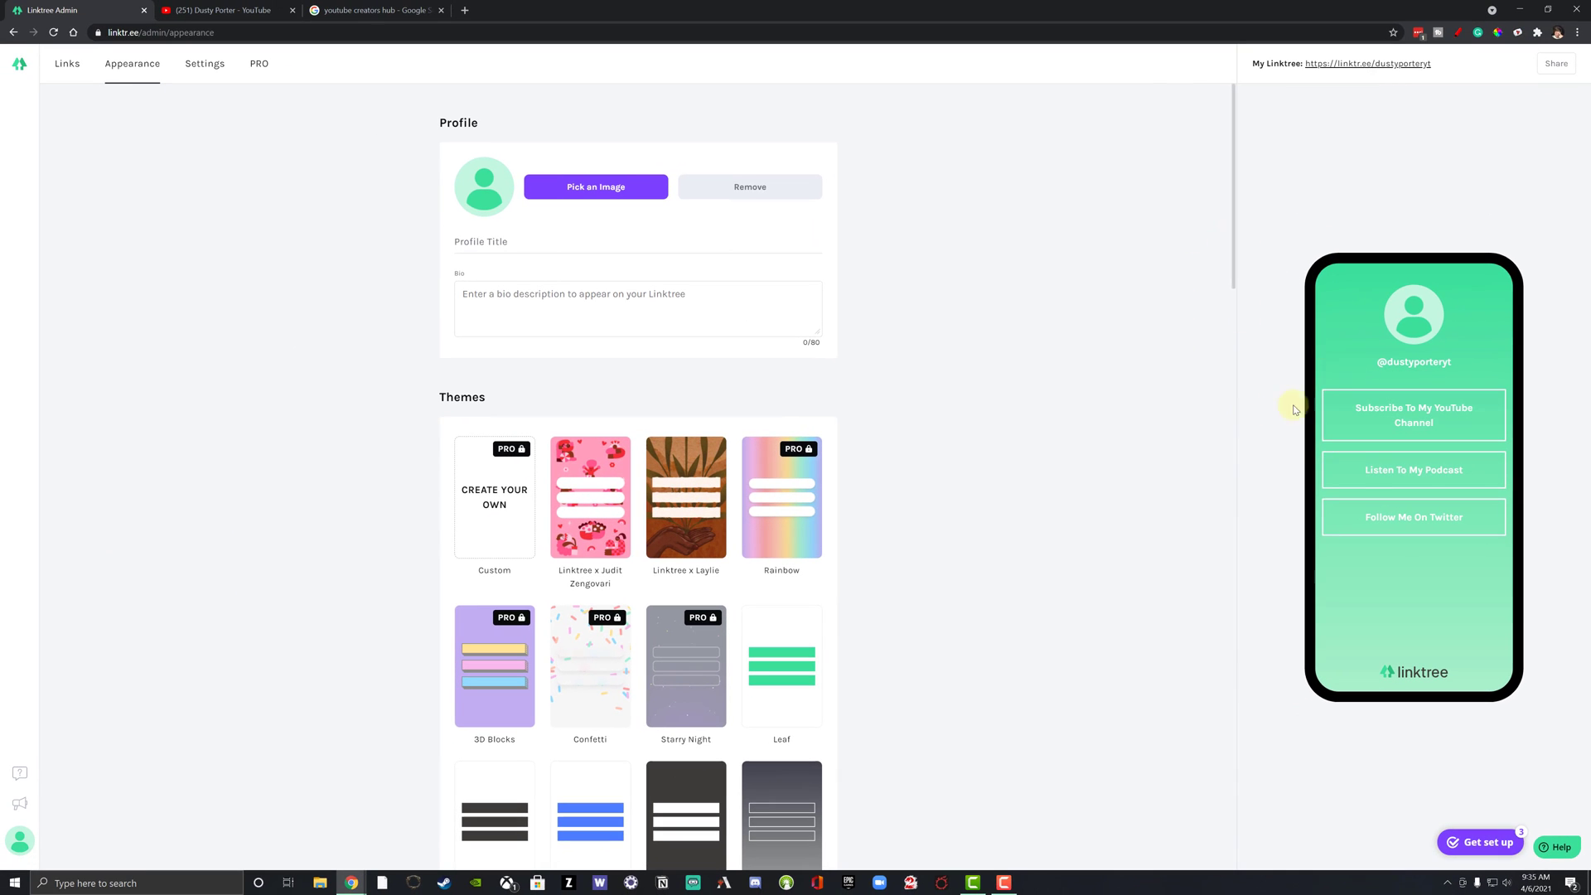
Fill in the profile title and a dad, YouTube creator and podcaster bio, then open the public page.
click(482, 244)
text(@dustyporteryt)
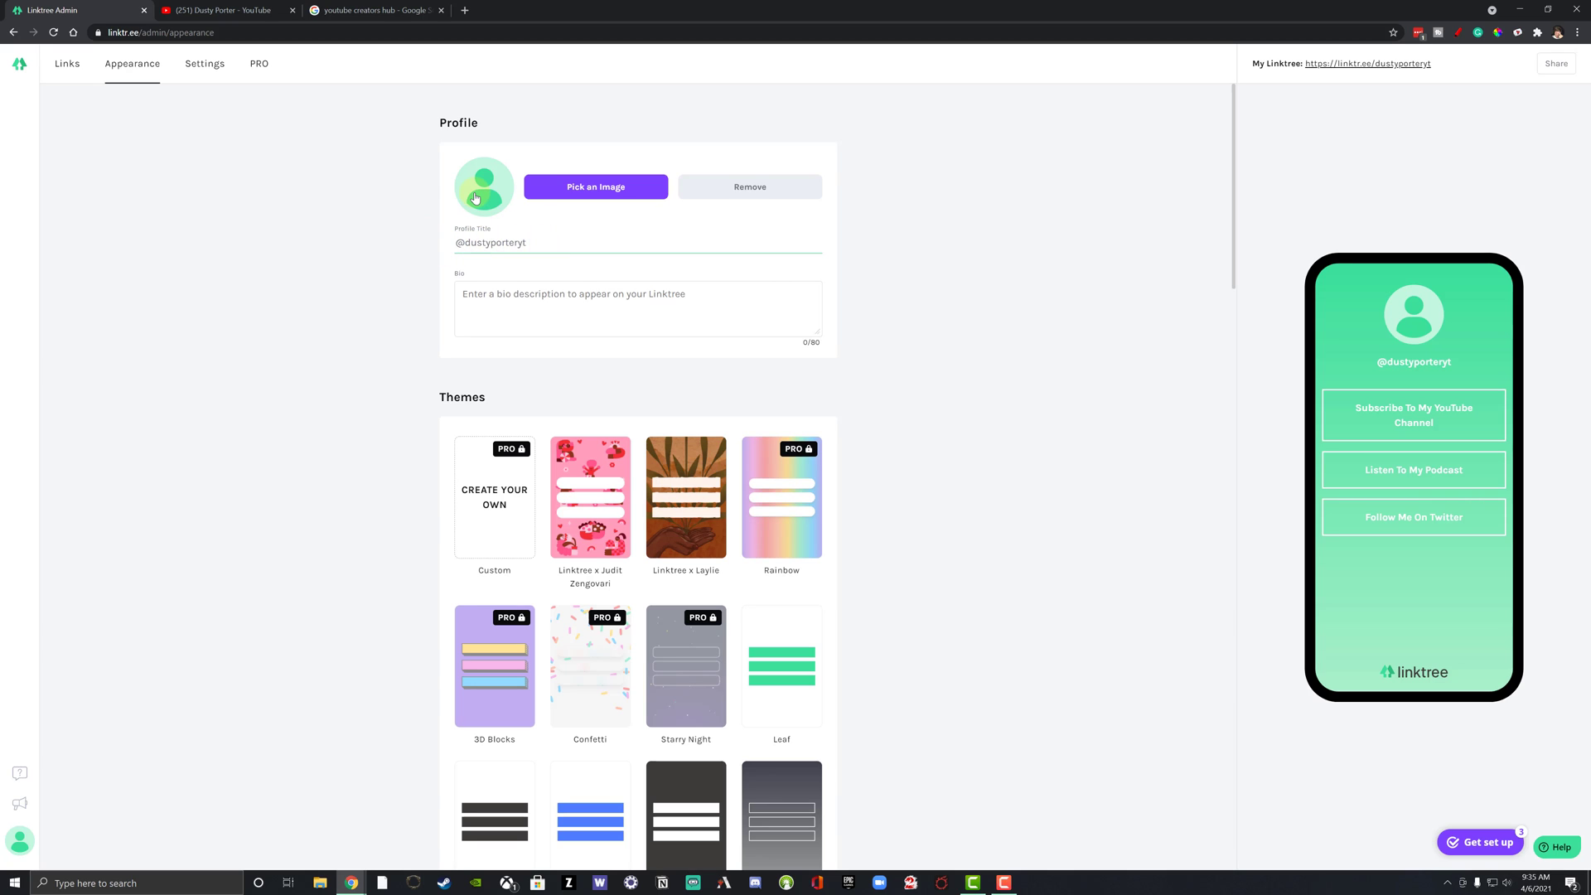
click(513, 297)
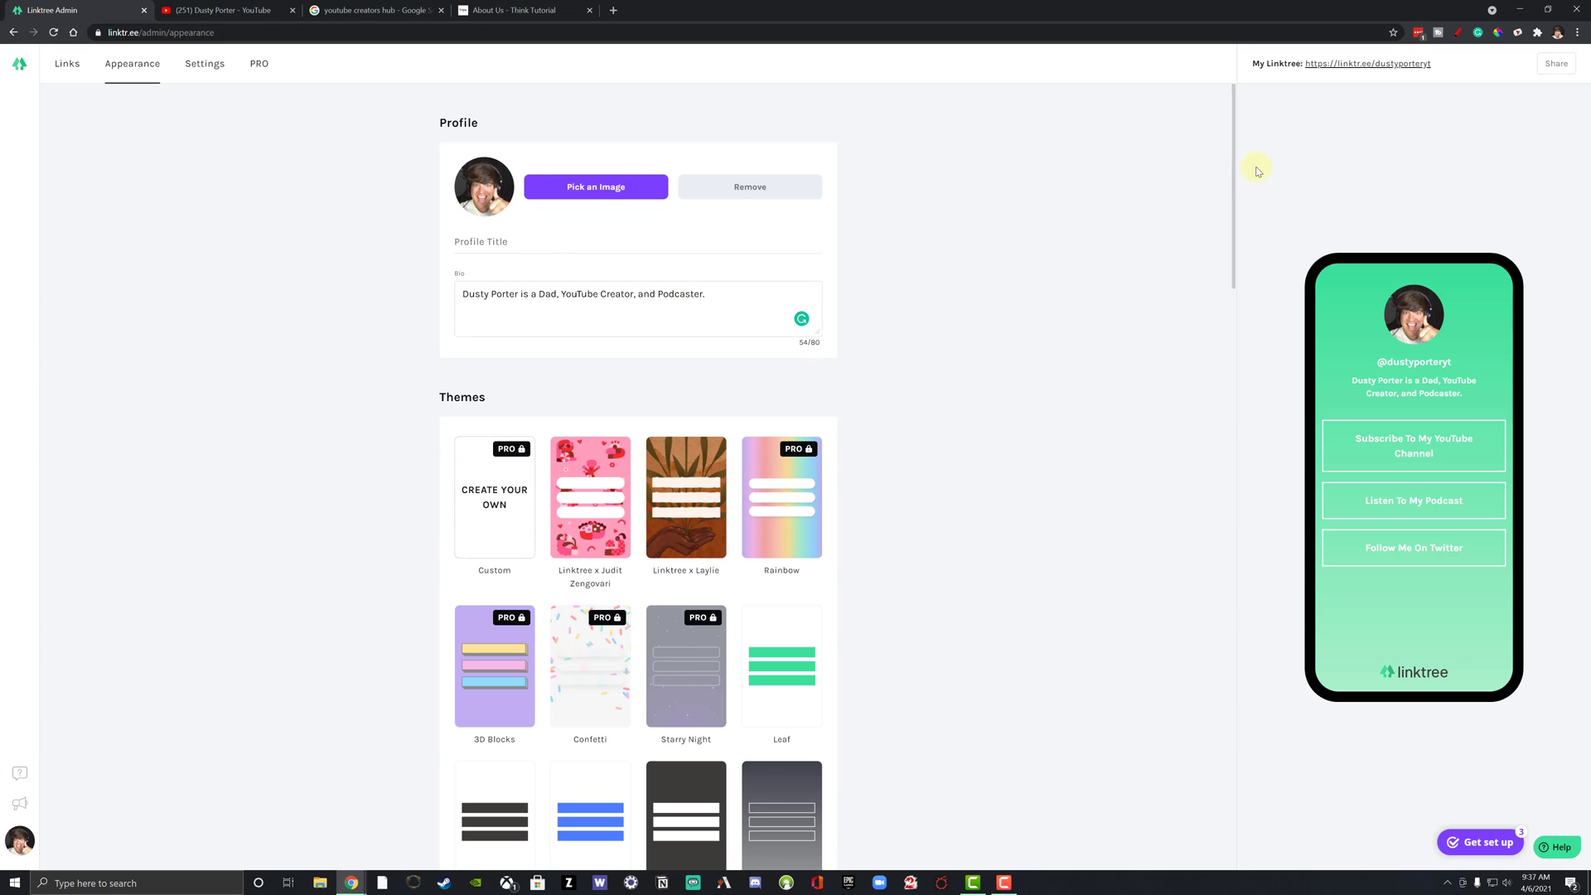
click(1367, 64)
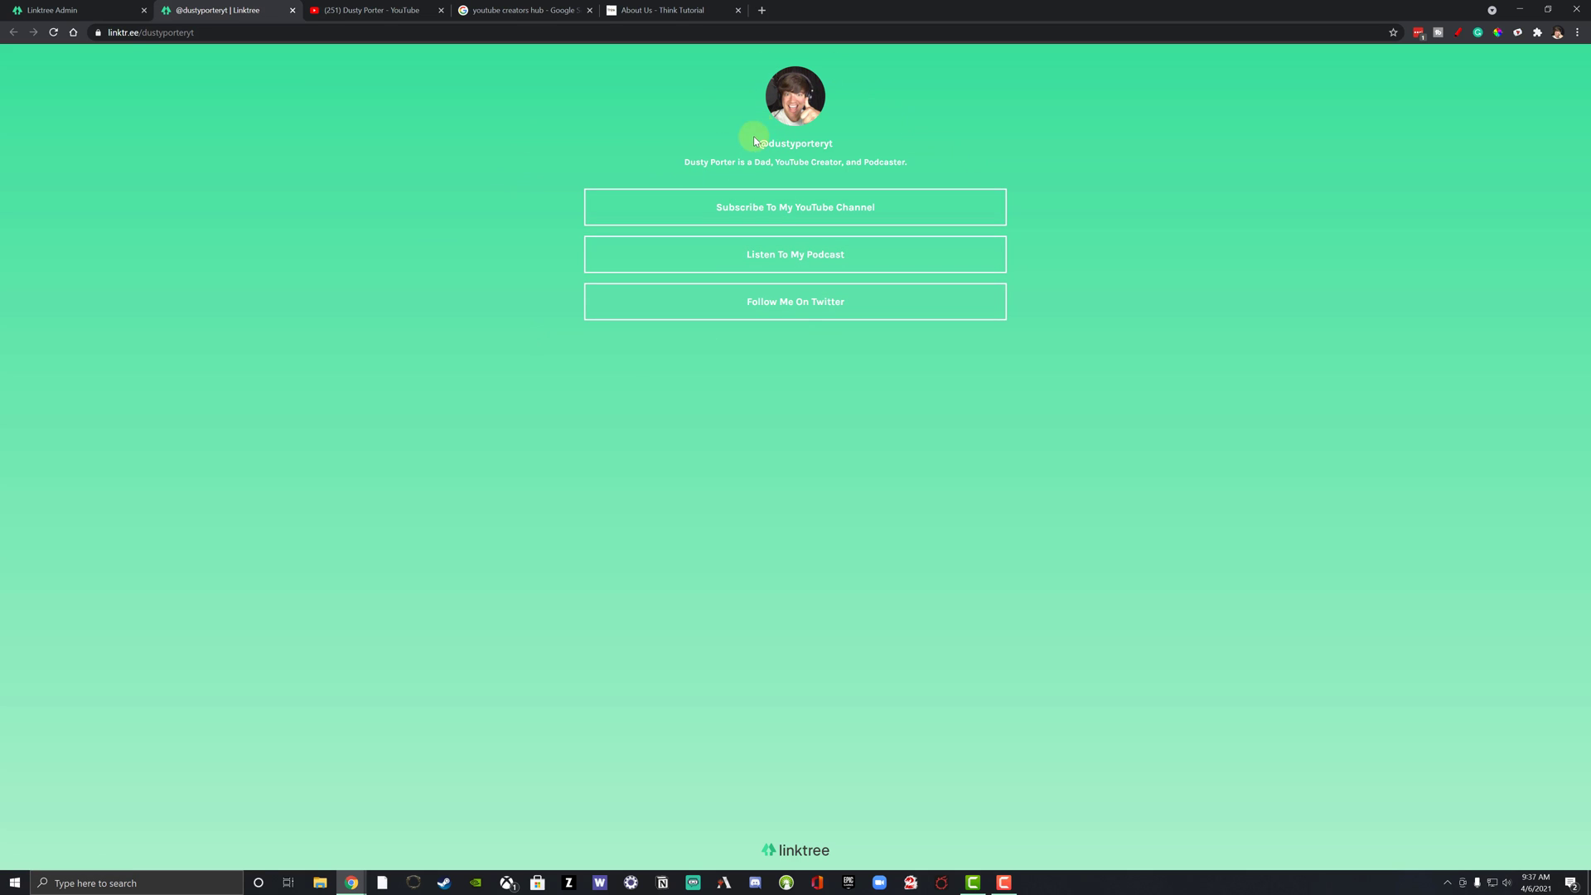
Return to the Linktree Admin tab and bring up the page's Settings.
click(91, 11)
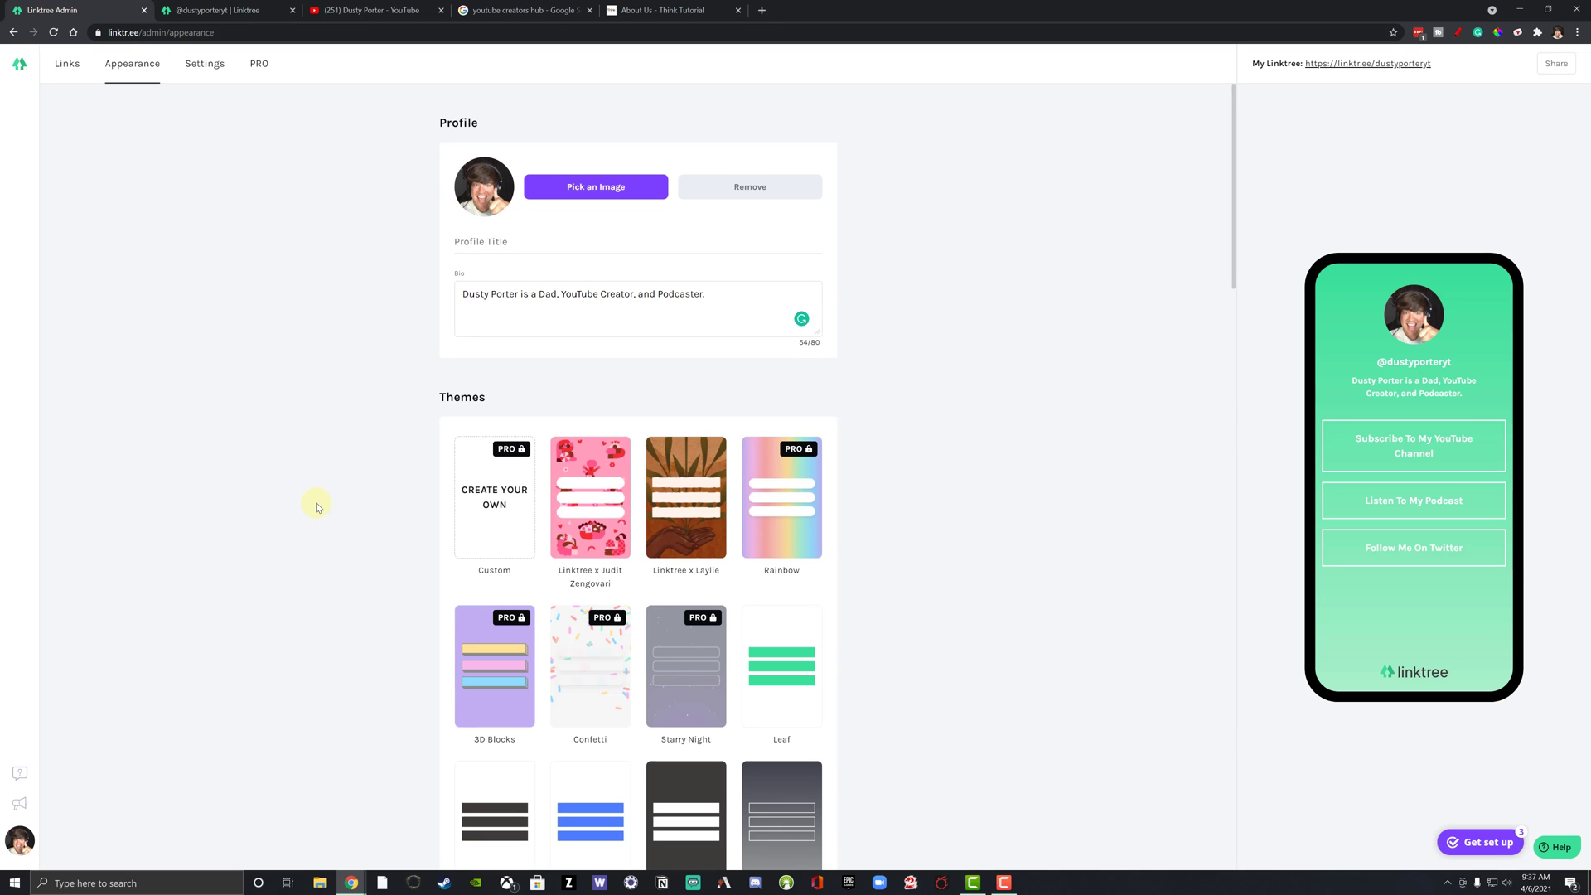
click(206, 67)
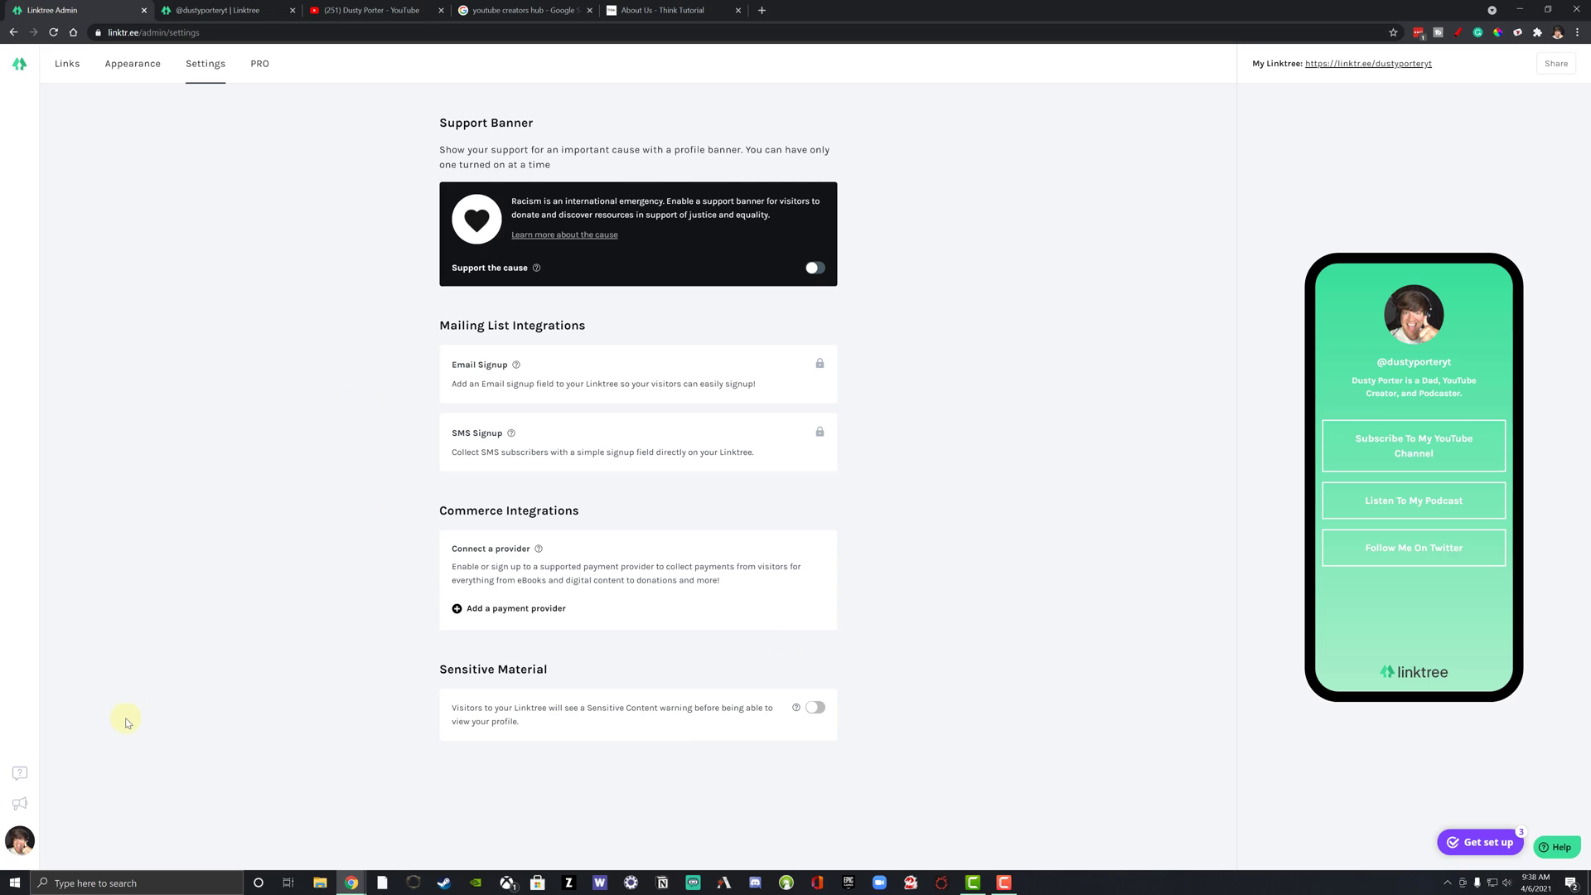
Check the My Account page from the avatar menu, which shows the Free plan.
click(25, 843)
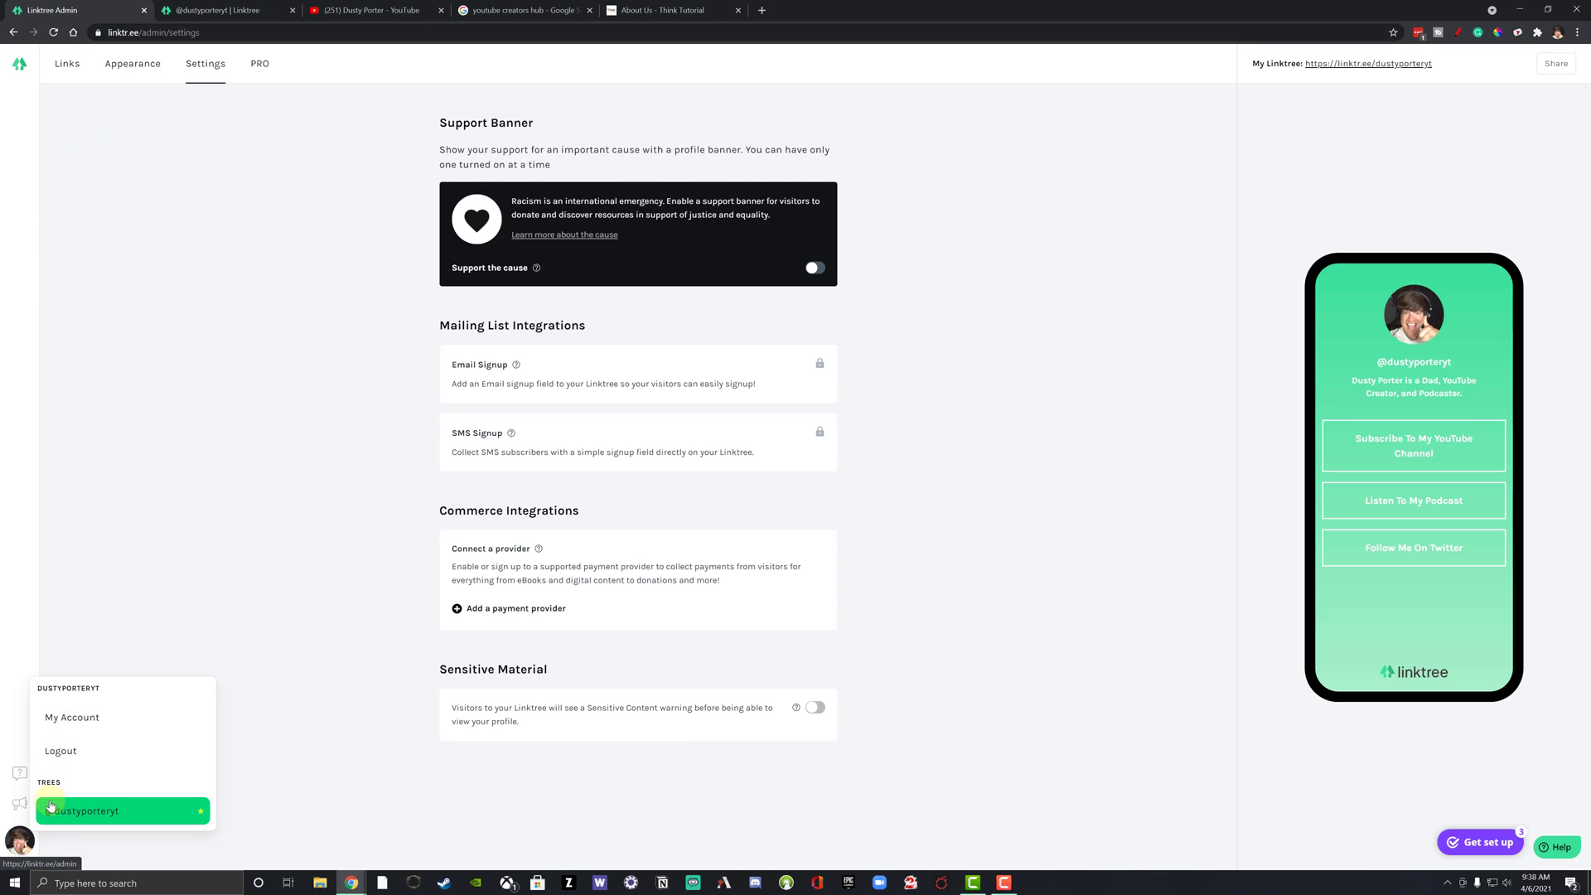
click(119, 728)
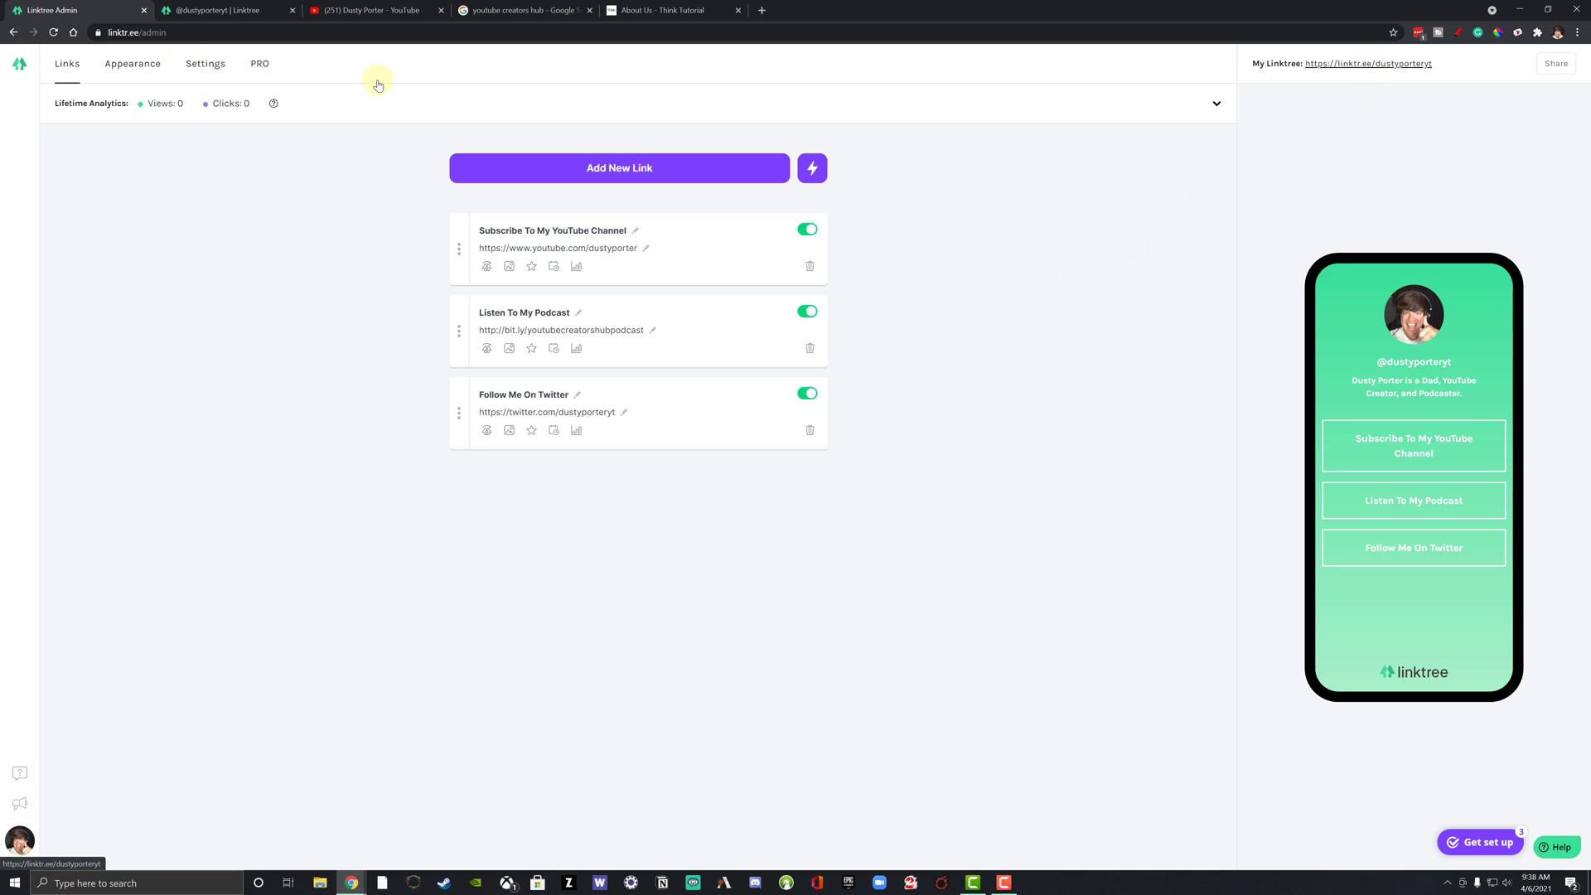
click(199, 10)
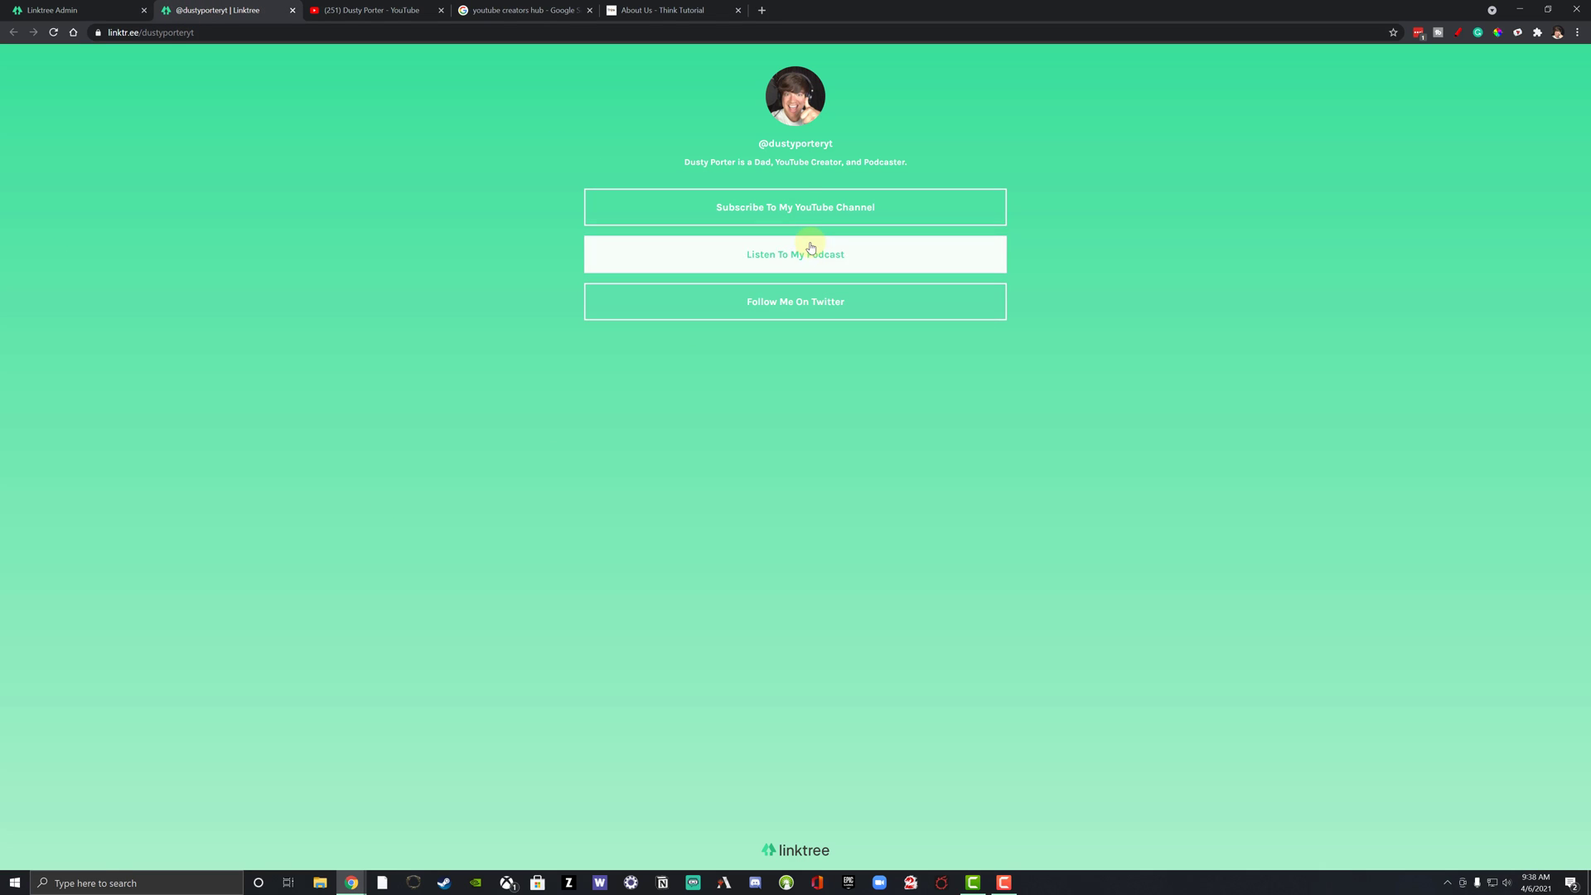